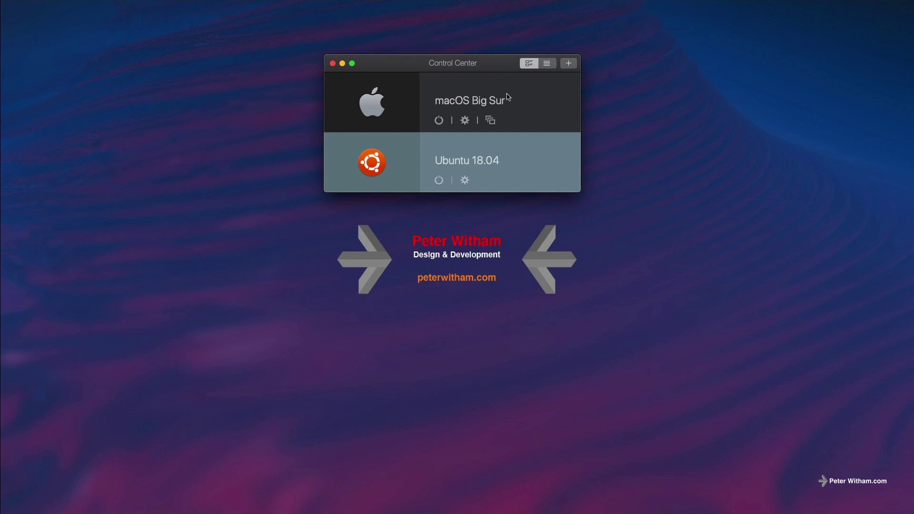
- Create a new virtual machine using 'Install Windows or another OS from a DVD or image file'
click(568, 64)
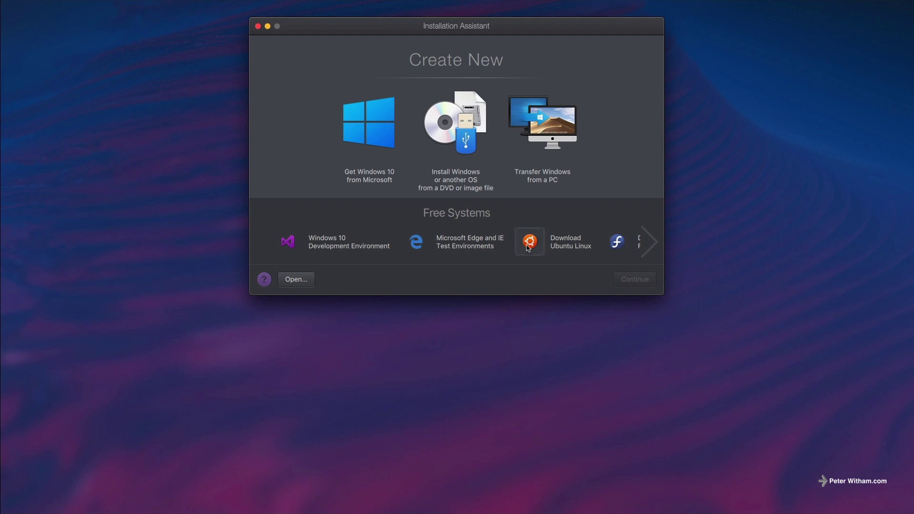
click(527, 248)
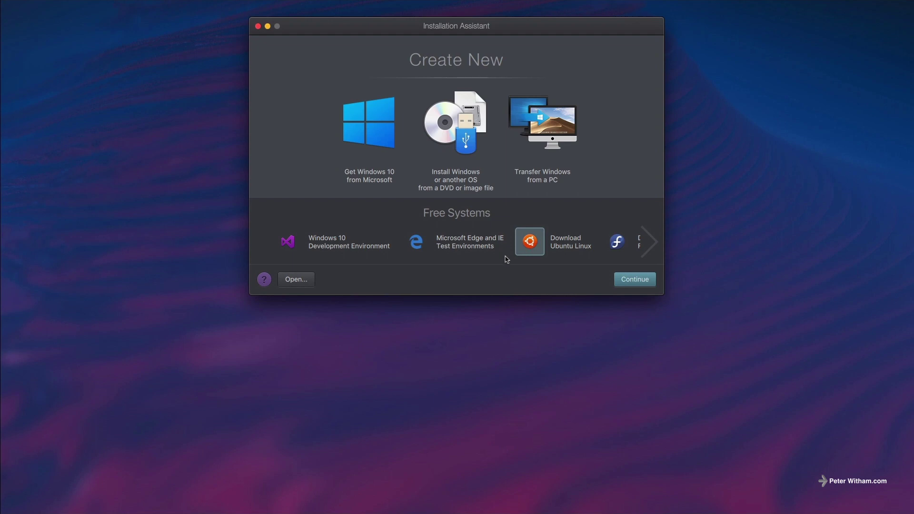
click(452, 119)
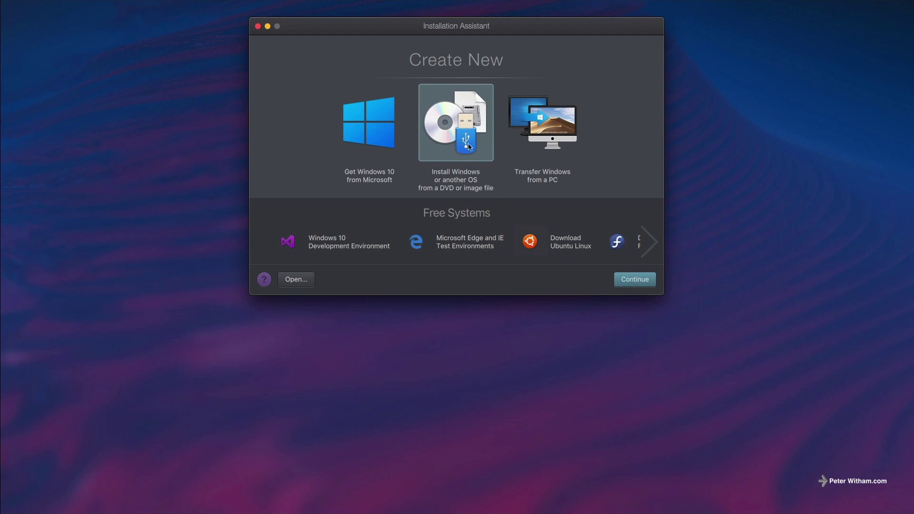
- Choose the ubuntu-20.04-desktop-amd64.iso image from the found images and continue
click(628, 281)
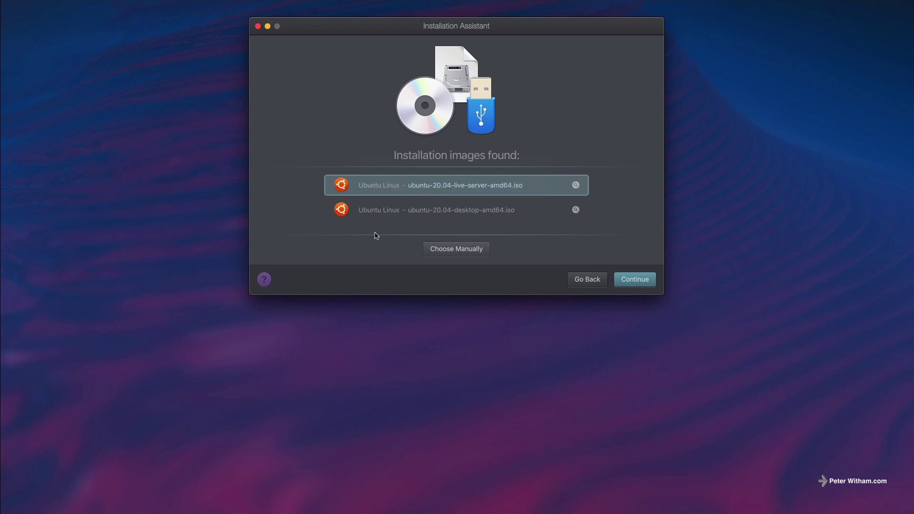
click(498, 217)
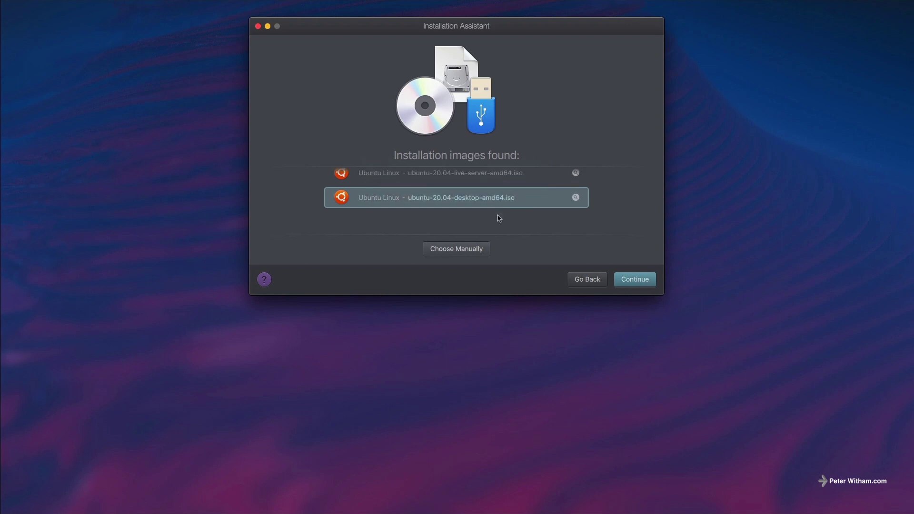
click(489, 179)
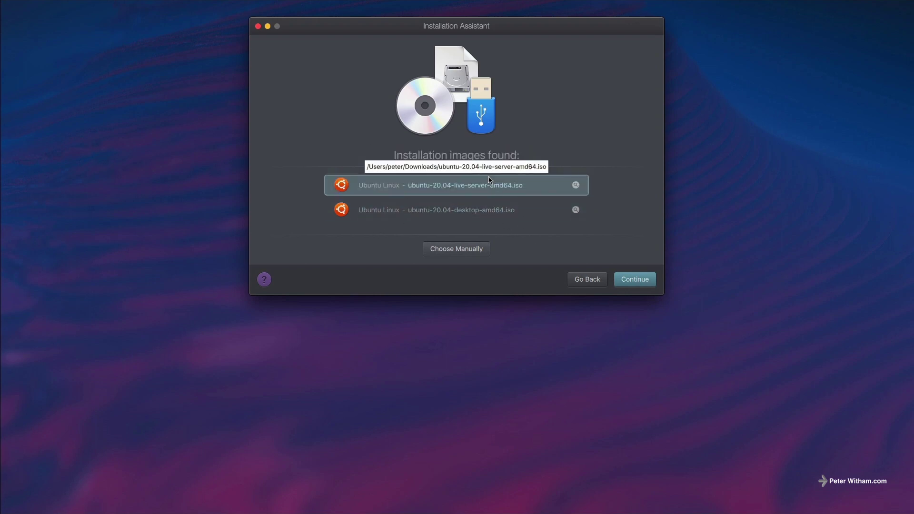
click(506, 217)
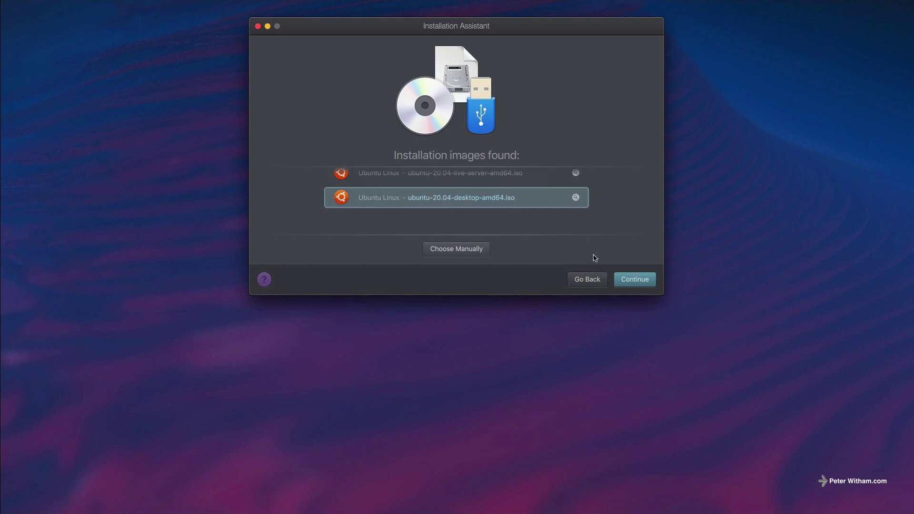
click(629, 282)
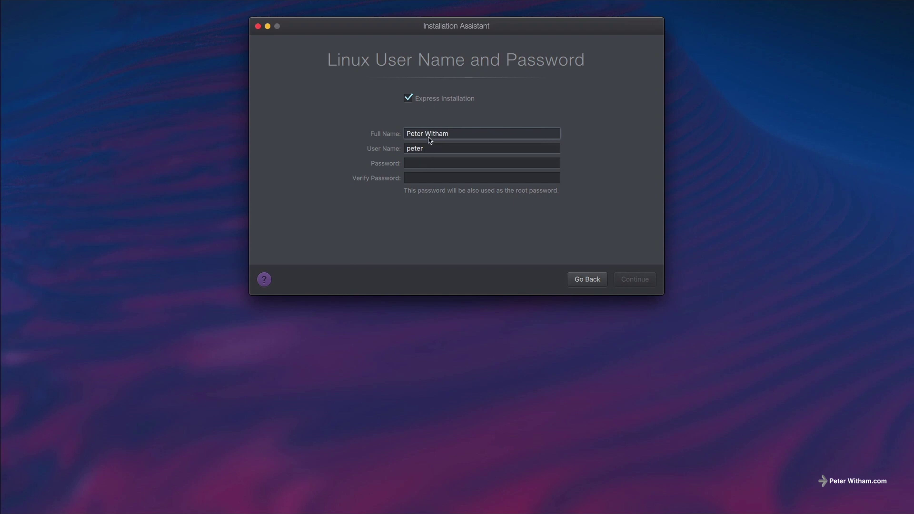
- Enter and verify the Linux account password, then continue to Name and Location
click(422, 167)
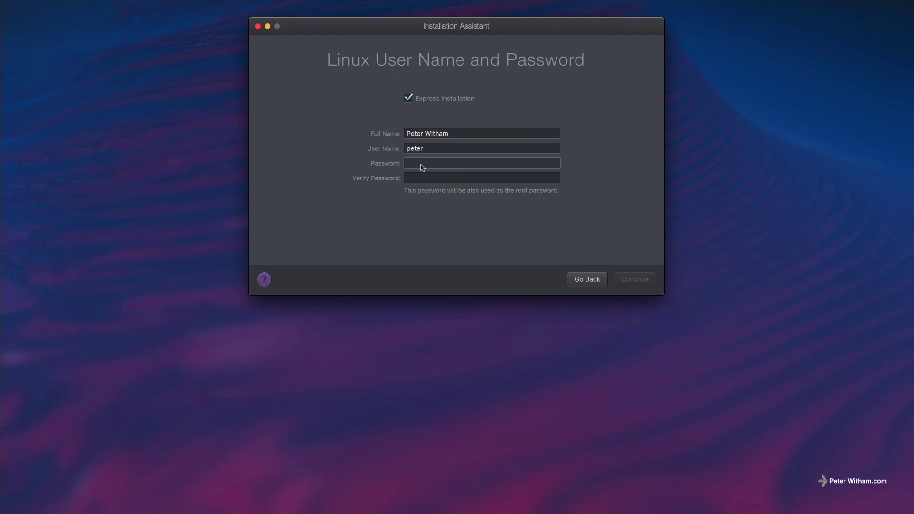
text(••••••••••)
key(Tab)
text(••••••••••)
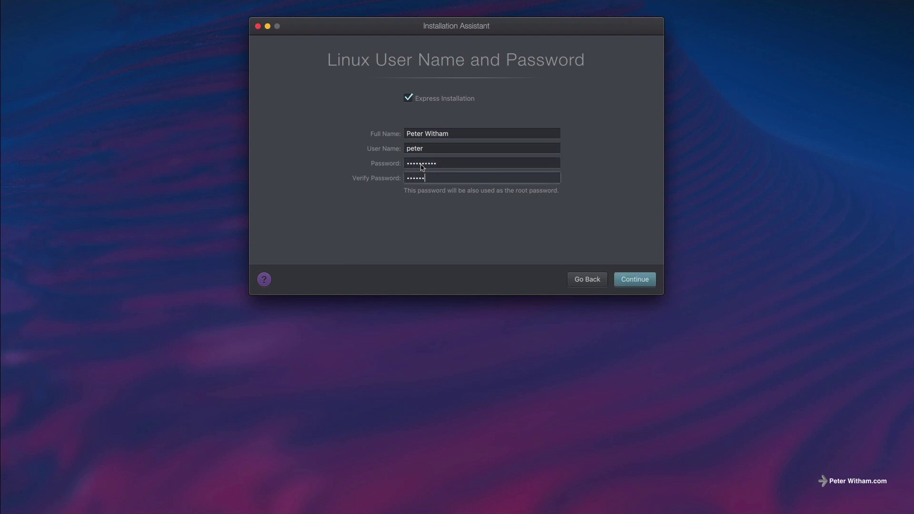
click(632, 281)
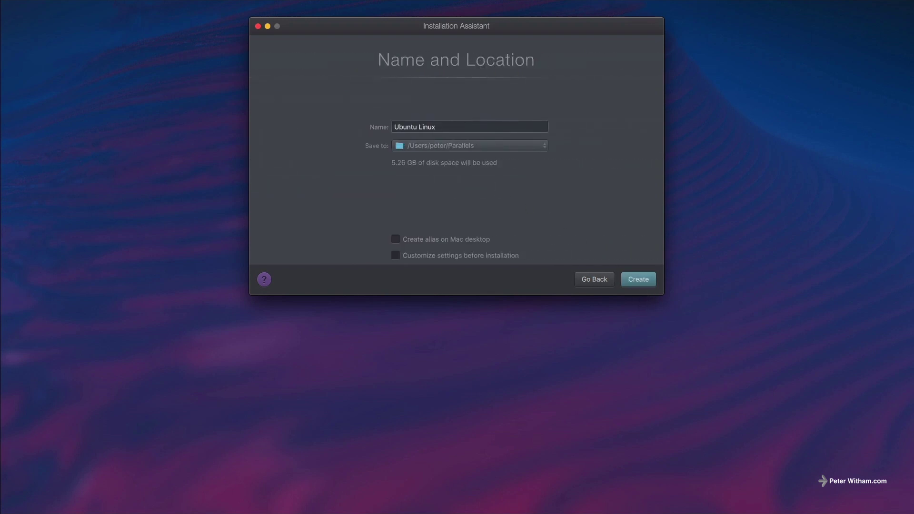
- Name the machine 'Ubuntu L20.04 LTS' and tick Customize settings before installation
drag(429, 24, 453, 194)
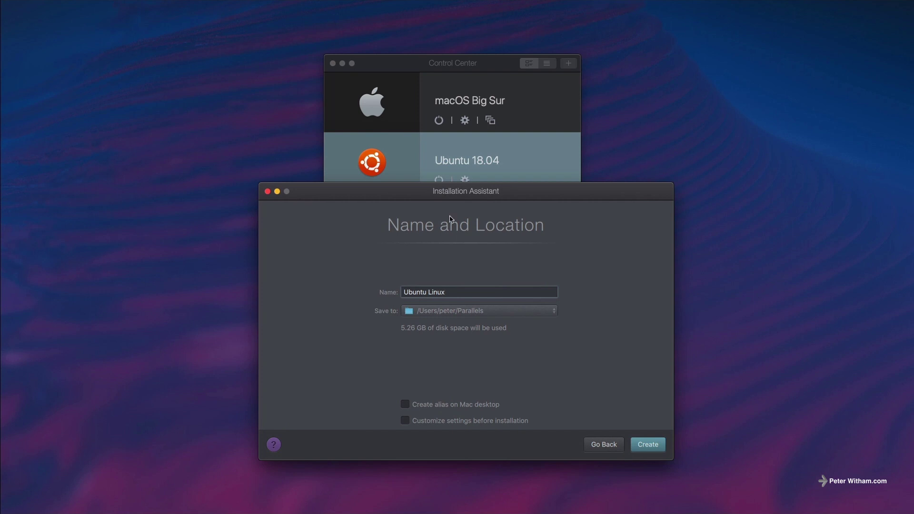
key(BackSpace)
key(BackSpace)
key(BackSpace)
key(BackSpace)
text(20.04 LTS)
drag(418, 197, 413, 123)
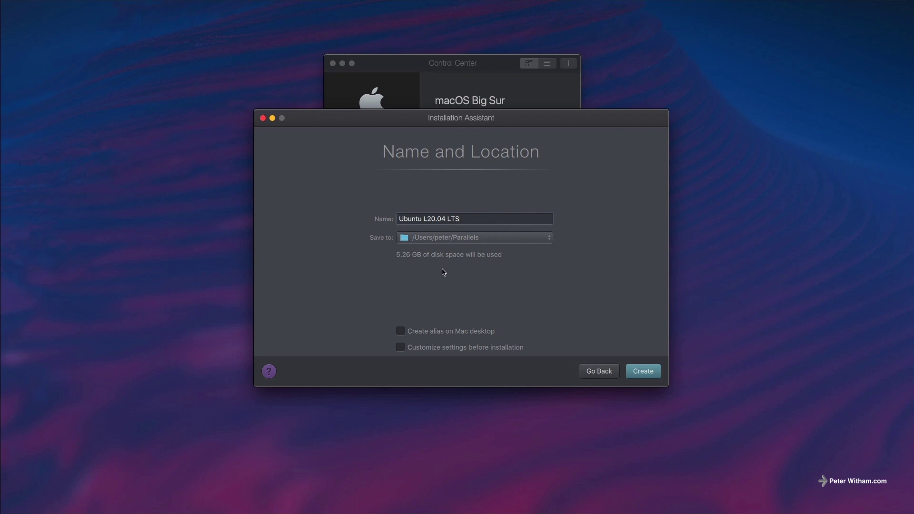
click(438, 352)
- Create the VM, check its name on the General tab, then go to Options
click(639, 374)
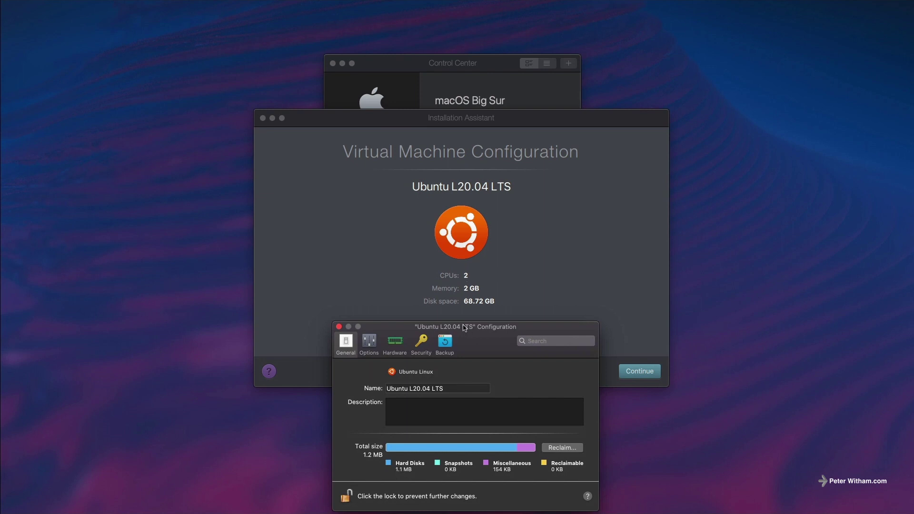
click(346, 177)
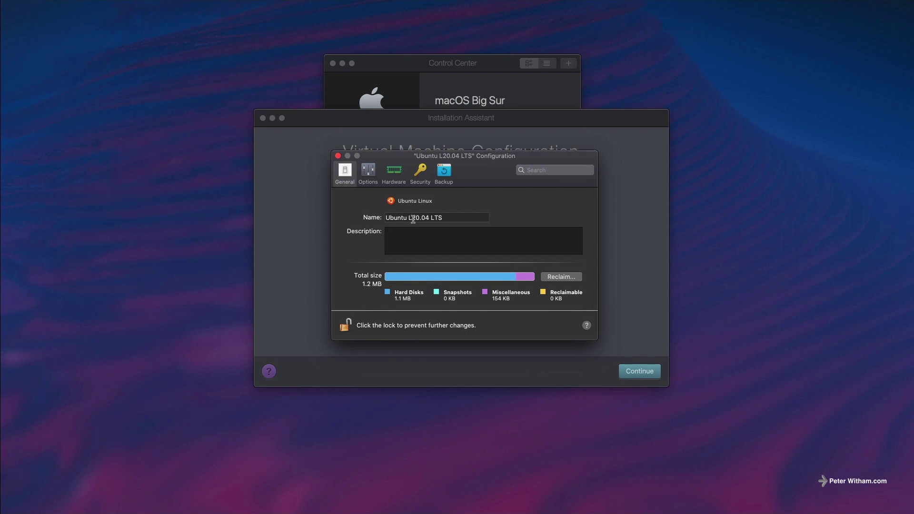
click(446, 218)
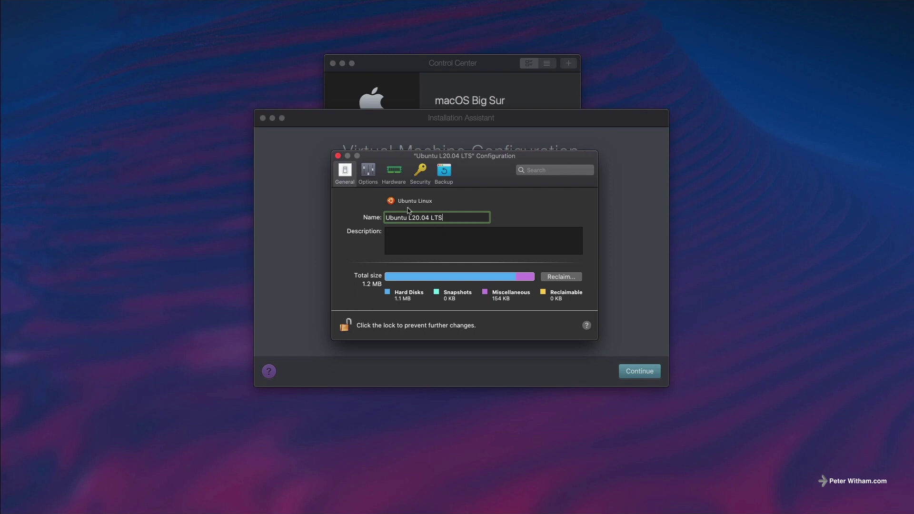
click(369, 174)
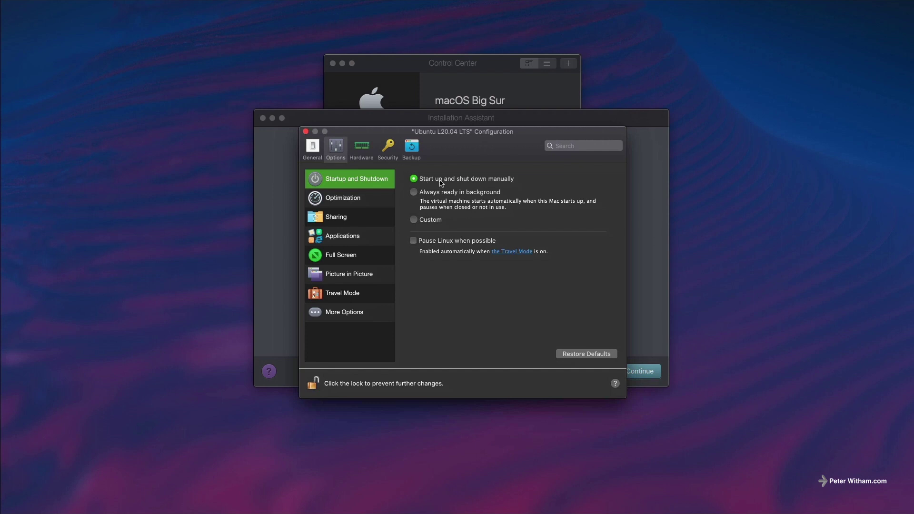
- Review the VM's Optimization, Sharing and Applications options
click(348, 203)
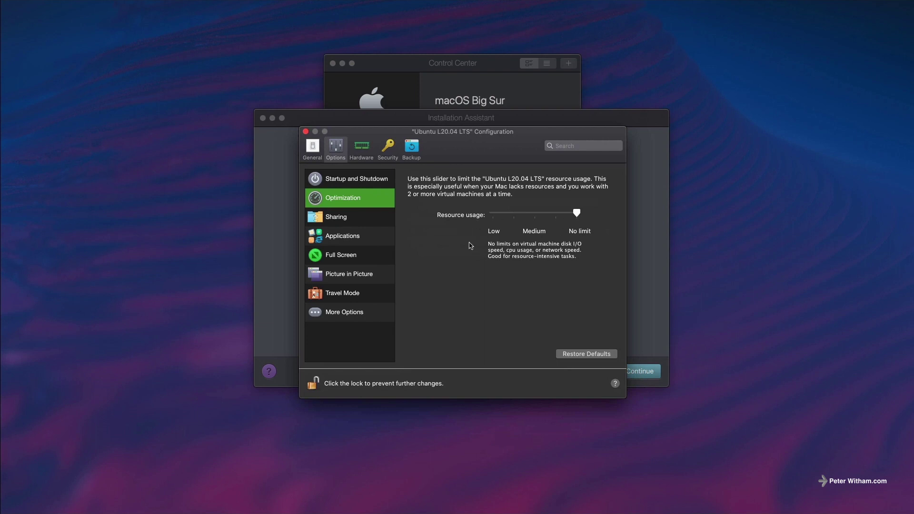
click(359, 220)
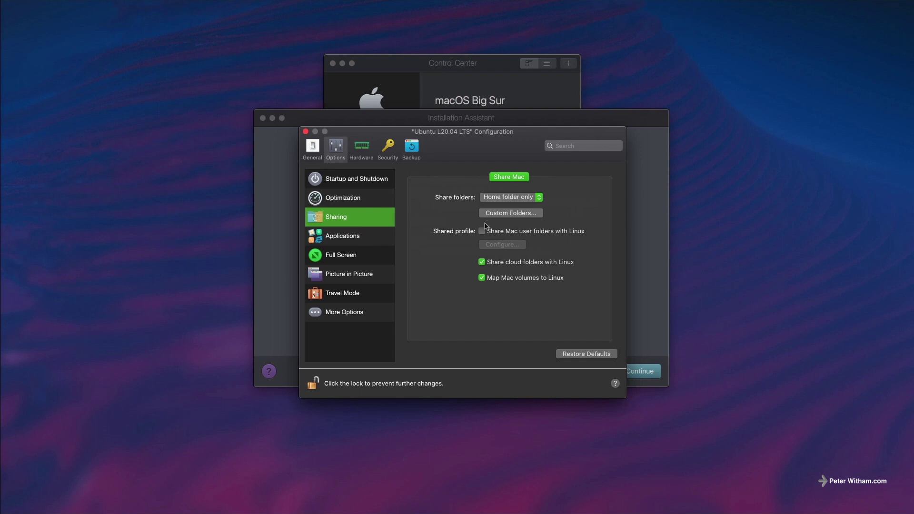
click(355, 240)
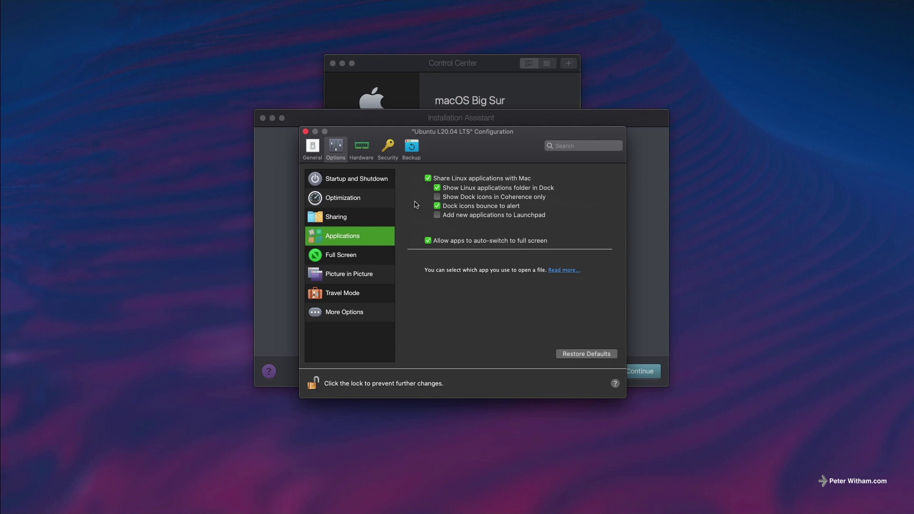
- Stop sharing Linux applications with the Mac and confirm the change
click(459, 181)
click(547, 220)
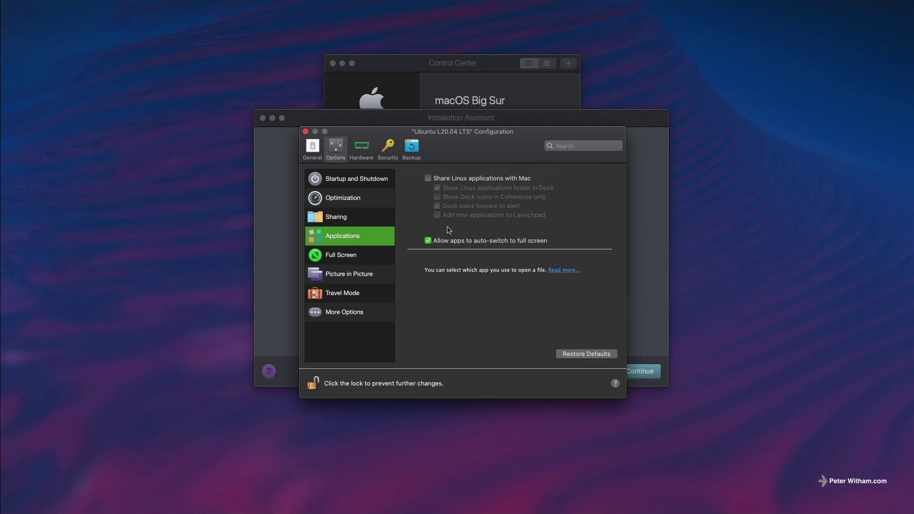
click(346, 265)
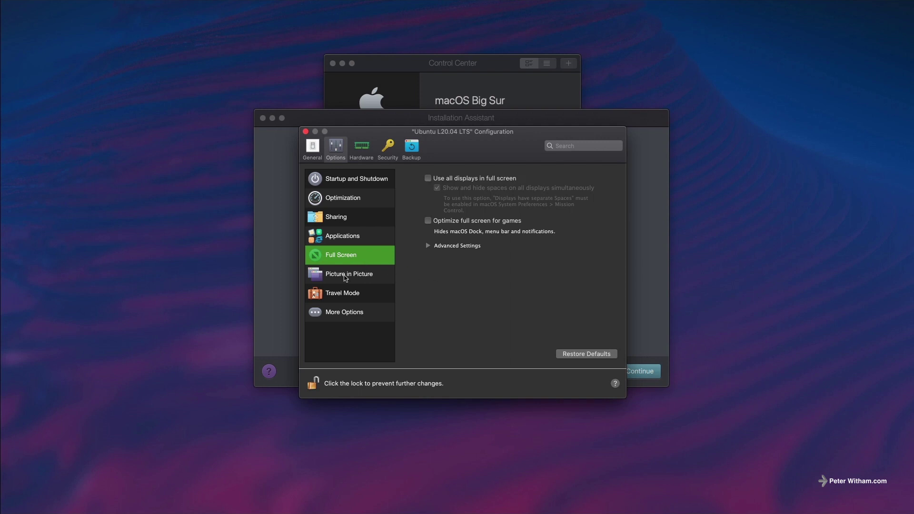
- Review Picture in Picture and Travel Mode, then uncheck Share Mac clipboard in More Options
click(346, 277)
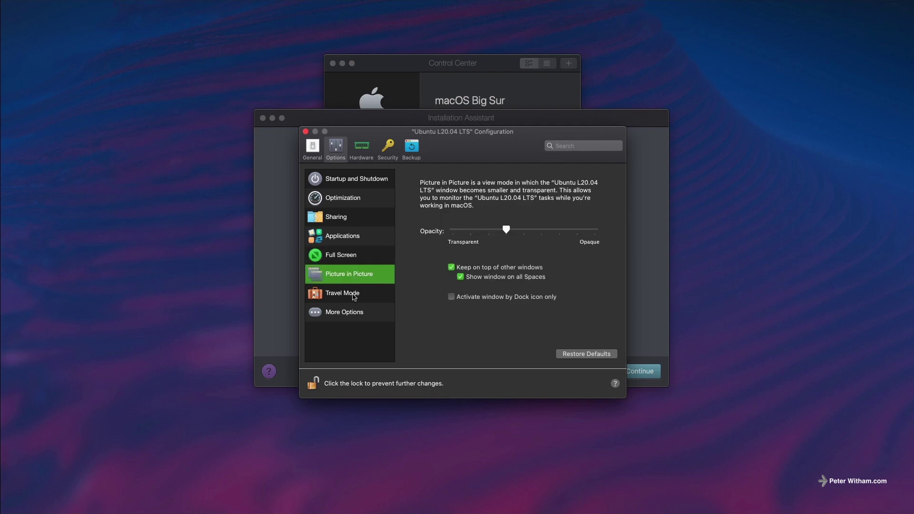
click(353, 296)
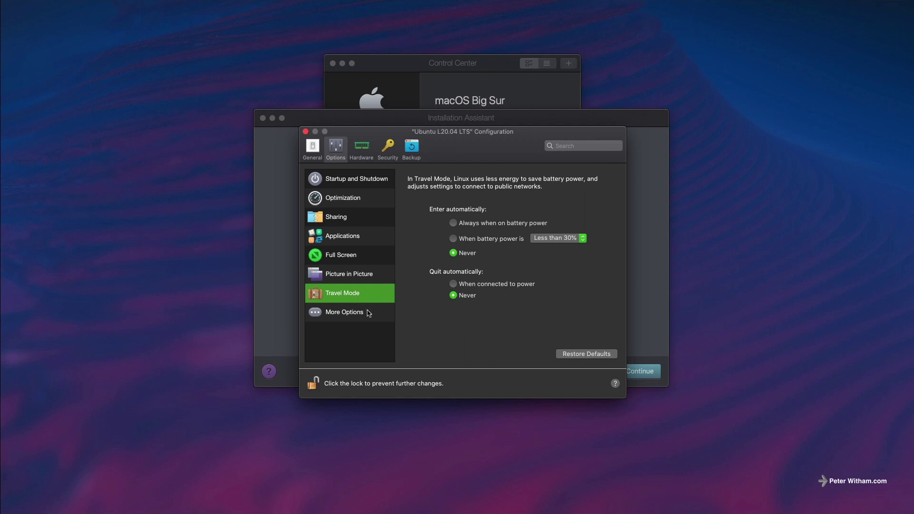
click(350, 314)
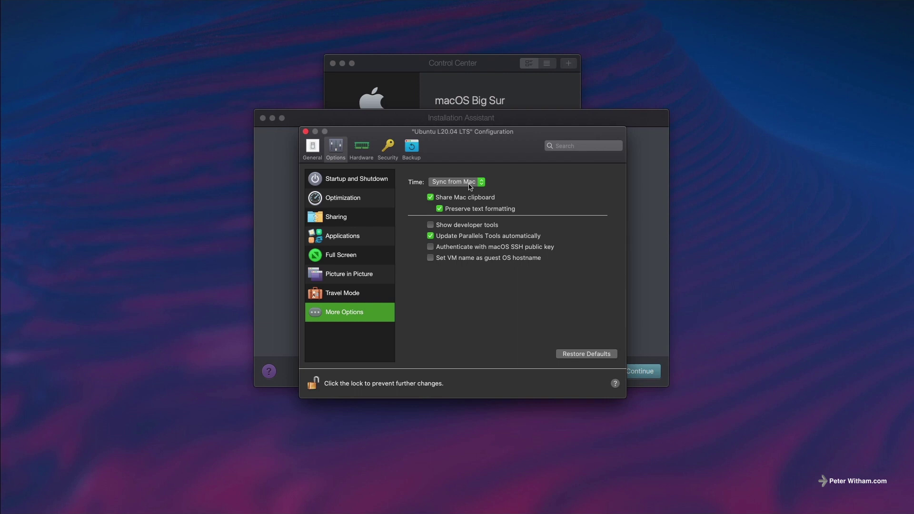
click(458, 200)
- Keep 2 processors and raise the VM memory to 3072 MB, then to 3076 MB
click(362, 151)
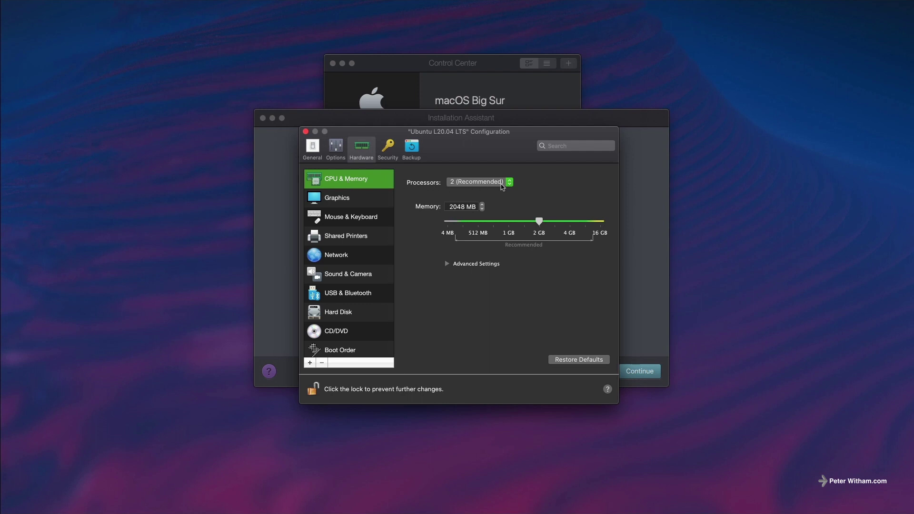
click(508, 183)
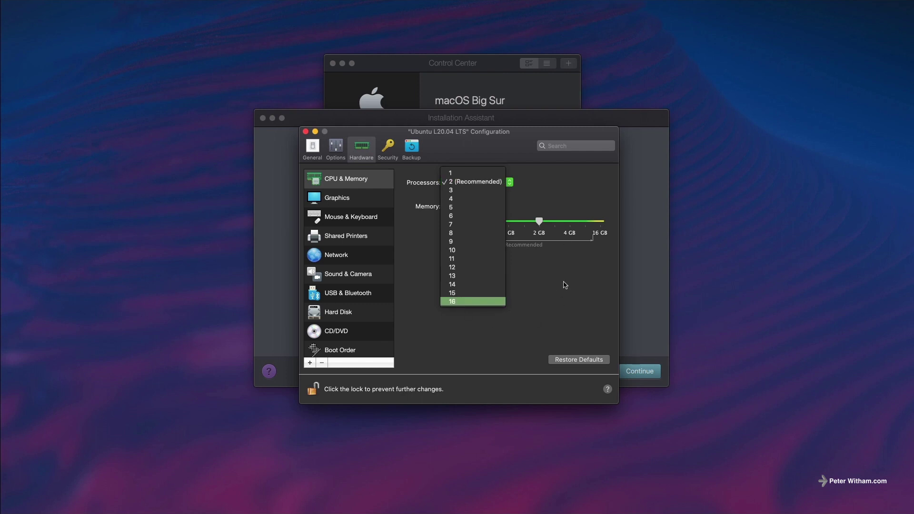
click(560, 198)
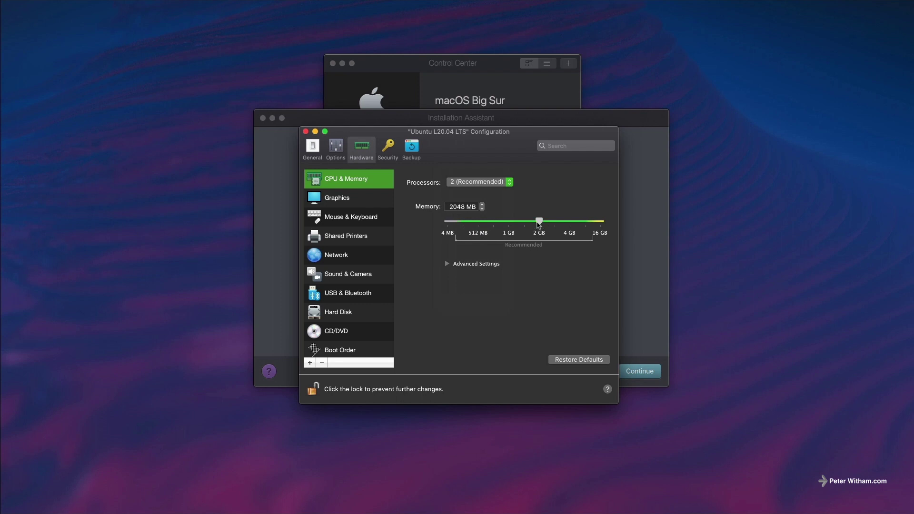
drag(537, 222, 552, 245)
click(482, 204)
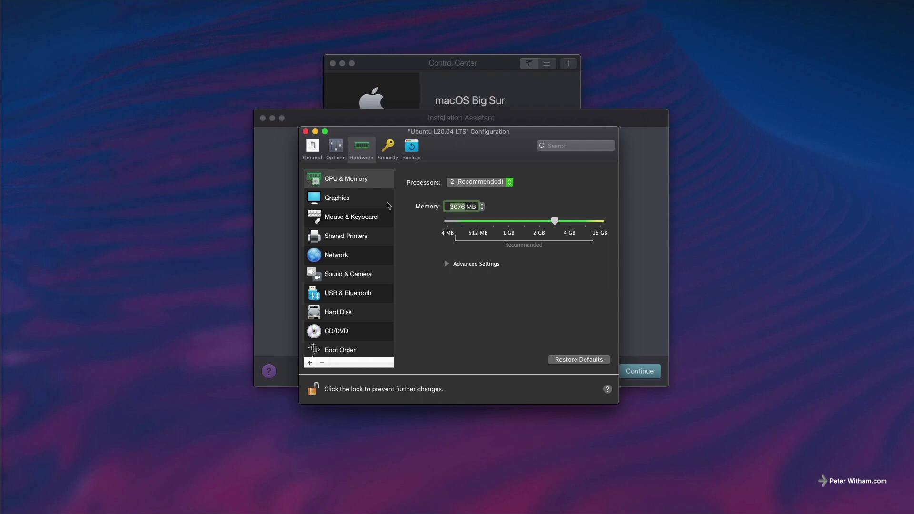
- Change graphics memory from 64 MB to Auto (Recommended), then view Mouse & Keyboard settings
click(370, 205)
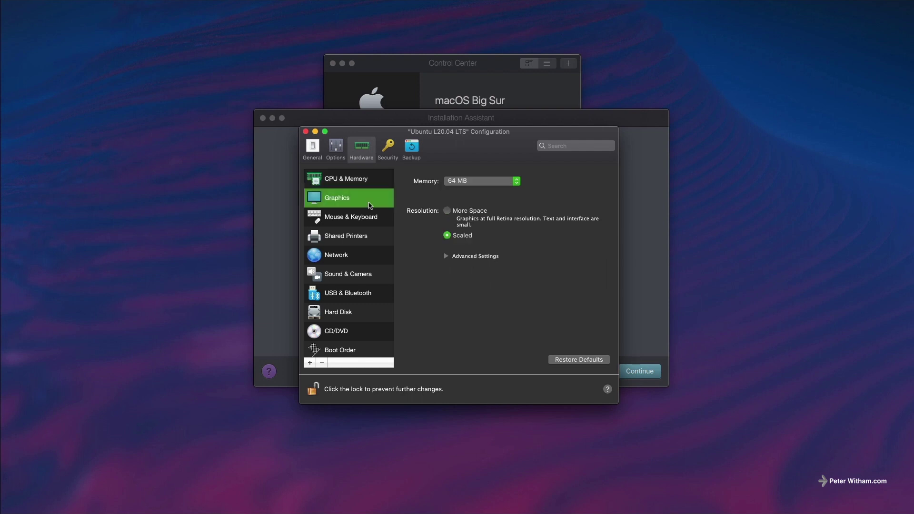
click(470, 183)
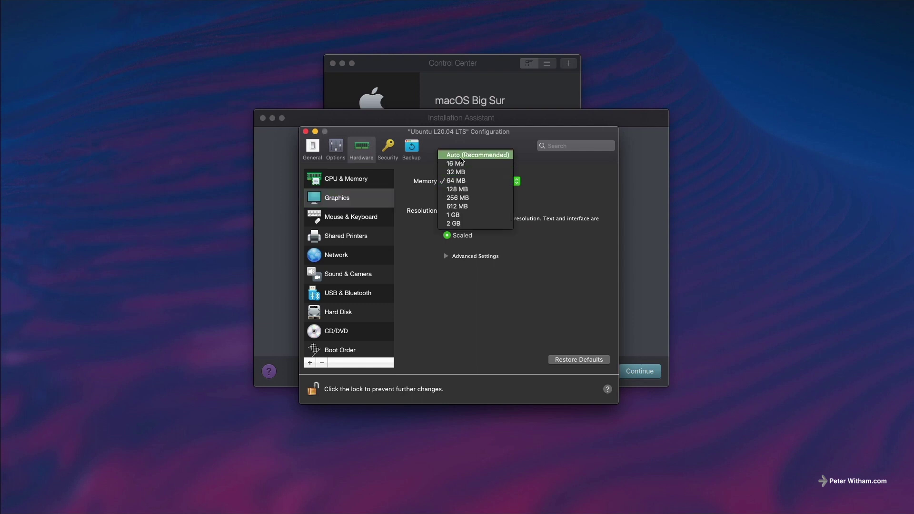
click(457, 156)
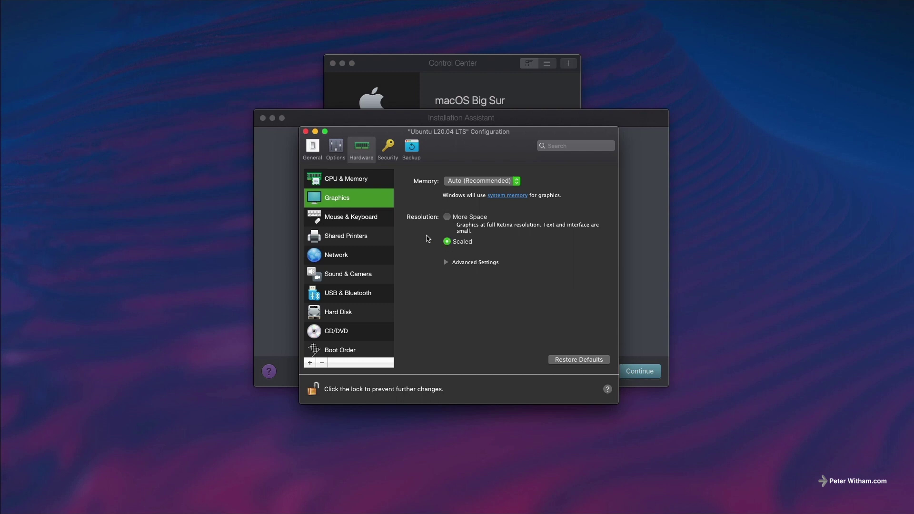
click(362, 223)
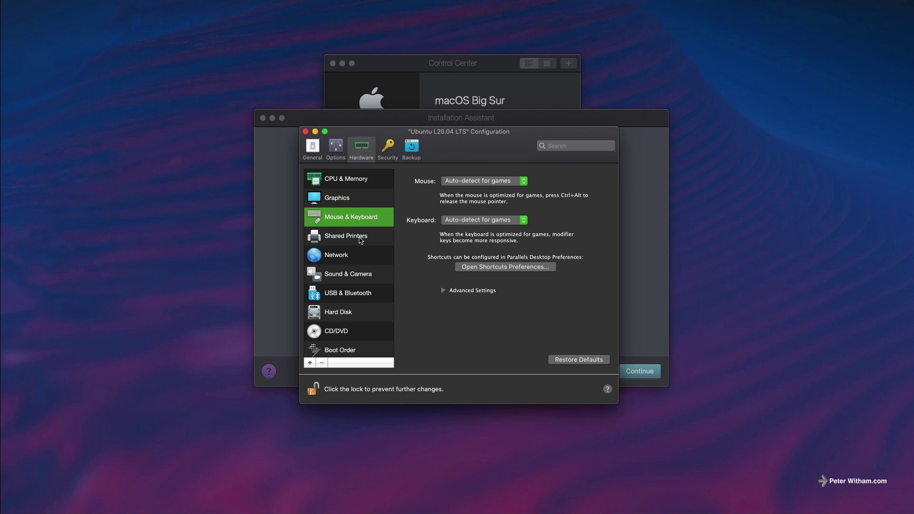
- Uncheck Share Mac printers in the Shared Printers settings
click(360, 240)
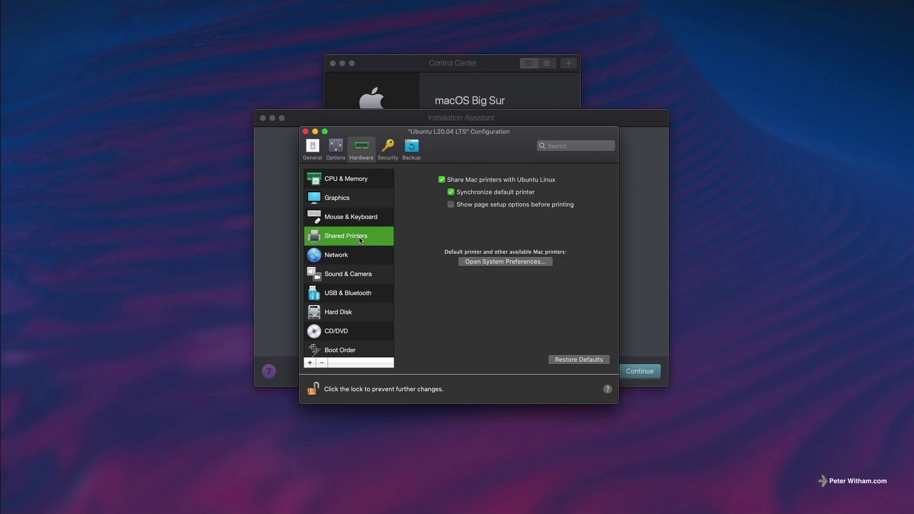
click(459, 184)
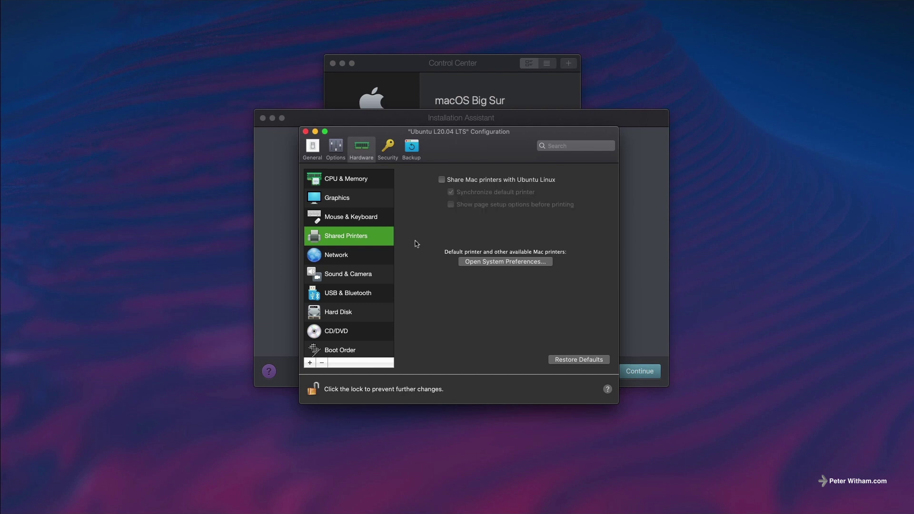
click(354, 264)
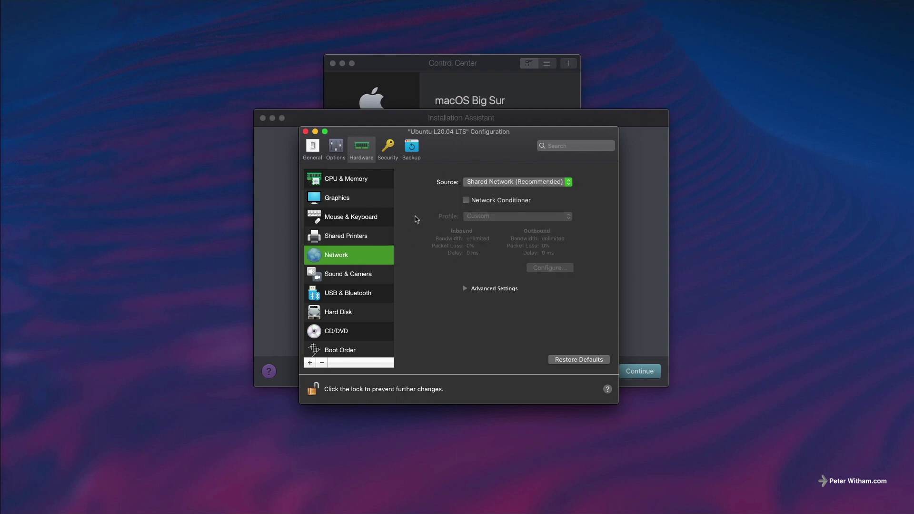
- Uncheck Share Mac camera with Linux, then review USB & Bluetooth and Hard Disk settings
click(360, 280)
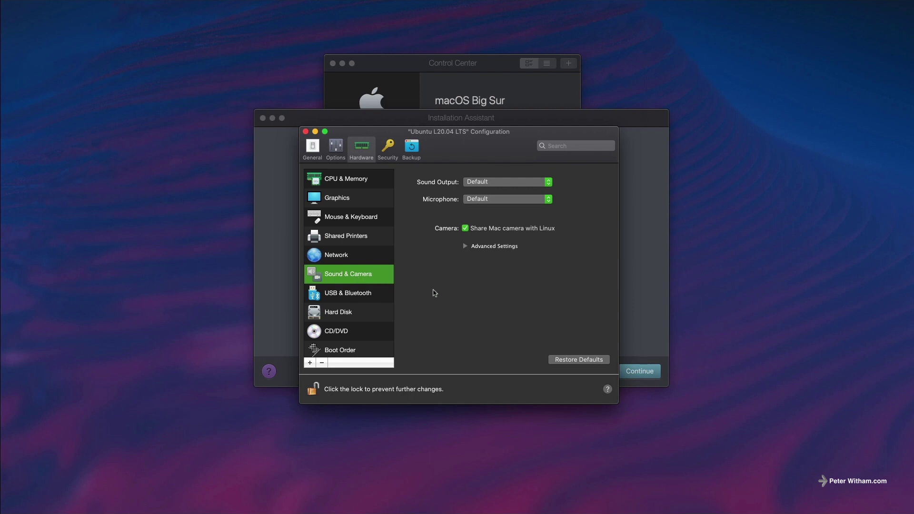
click(465, 228)
click(361, 299)
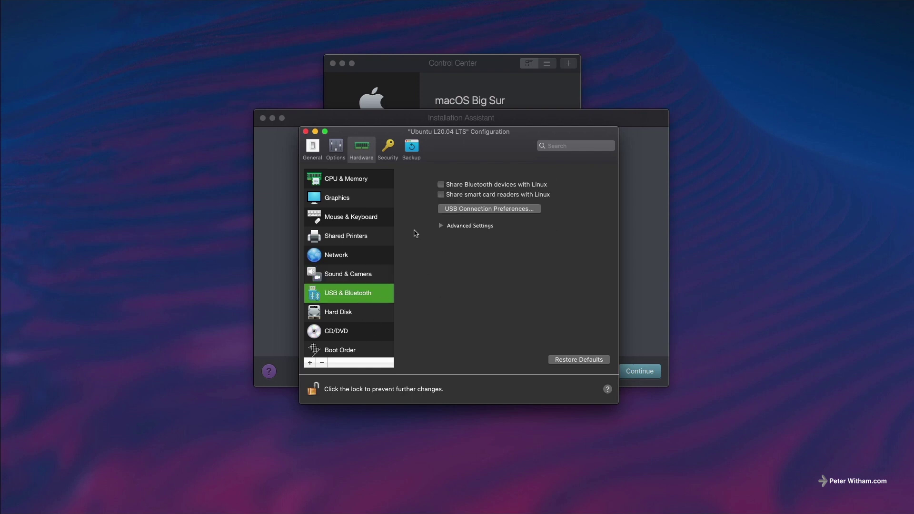
click(350, 316)
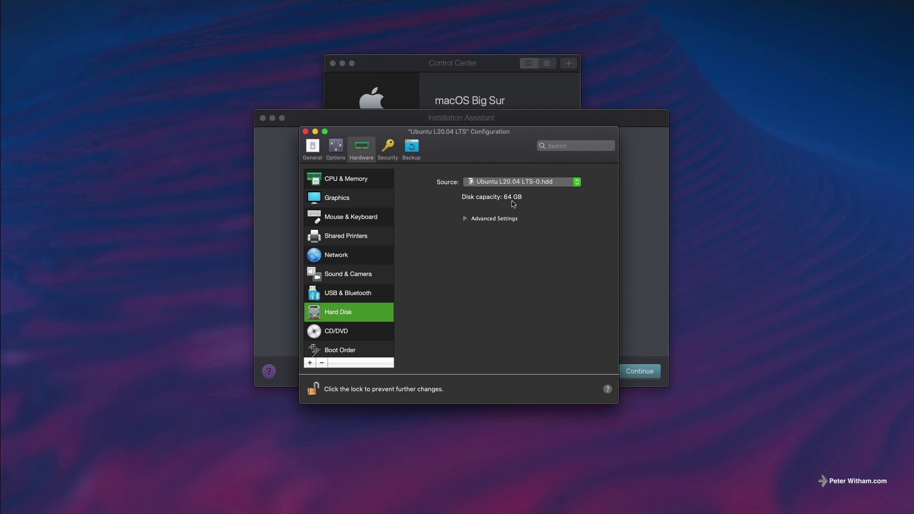
- Expand the Hard Disk's Advanced Settings and show the 64 GB disk's size properties
click(465, 220)
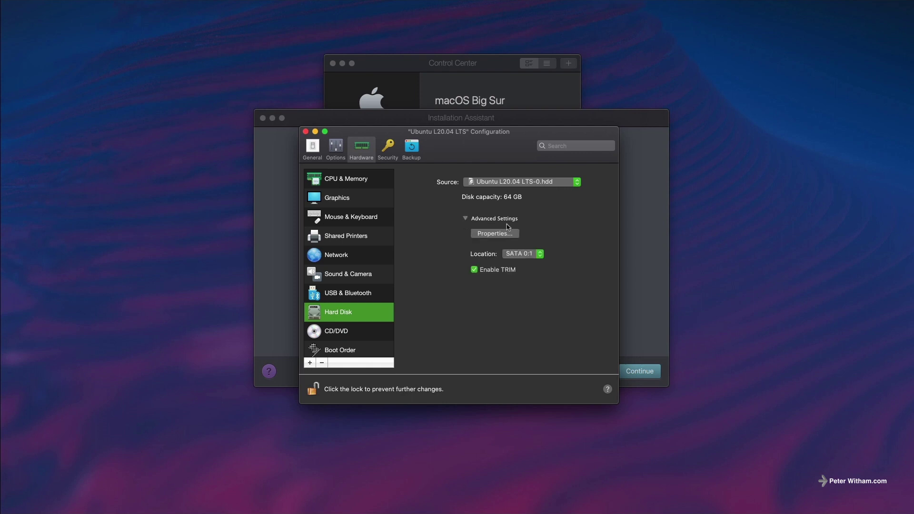
click(491, 236)
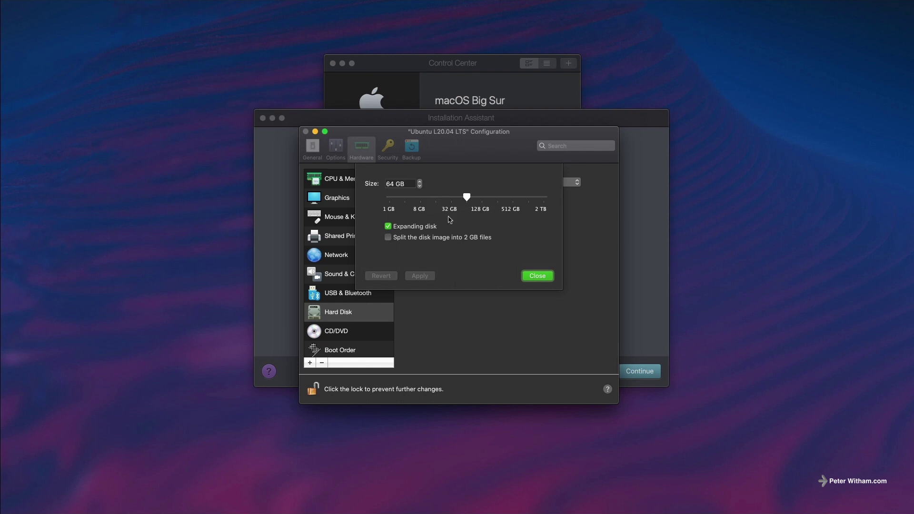
- Resize the virtual disk to 128 GB, accept the resize warning, and close the size dialog
drag(464, 198, 481, 200)
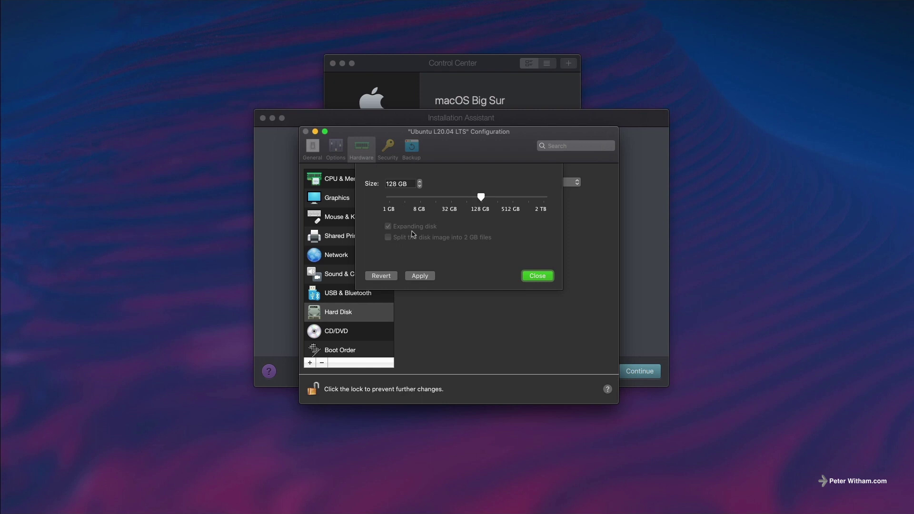
click(422, 277)
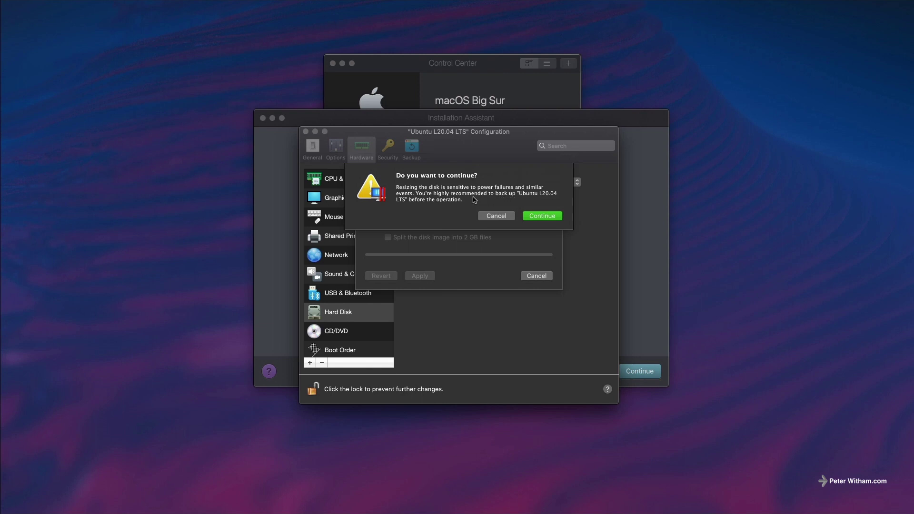
click(538, 216)
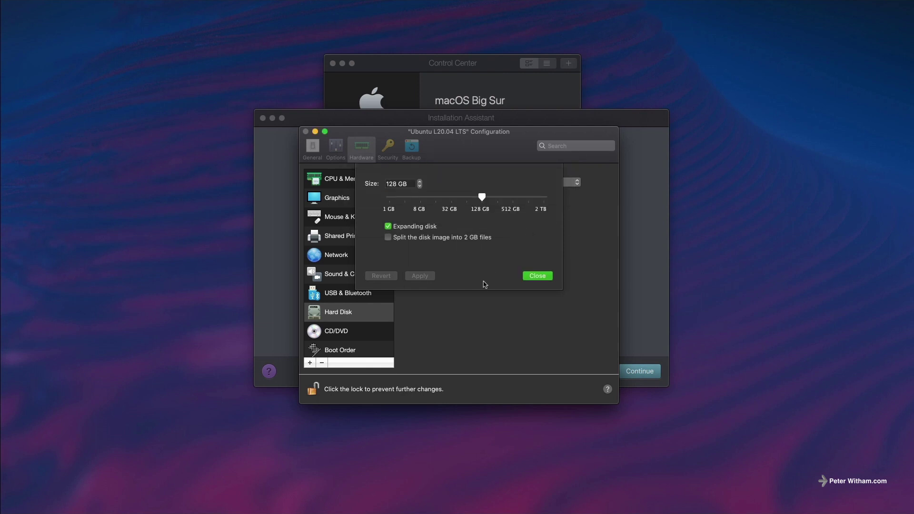
click(536, 276)
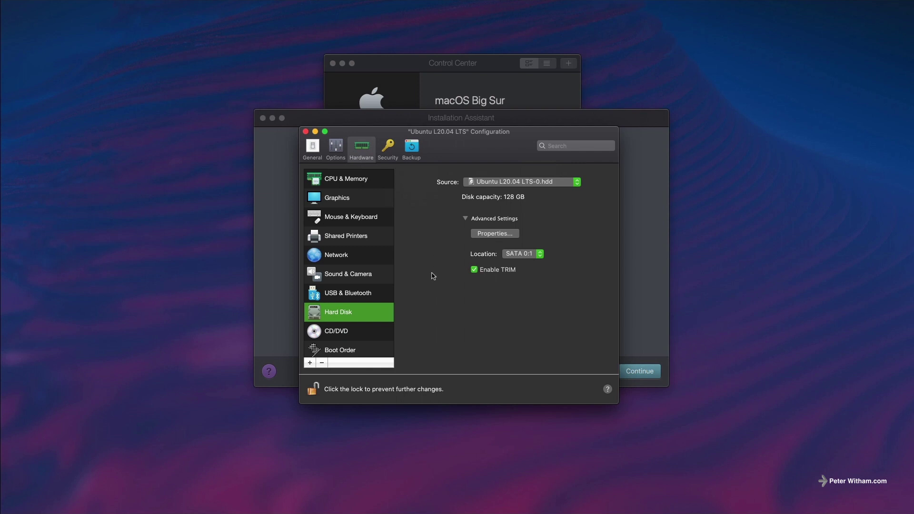
scroll(362, 316, down, 1)
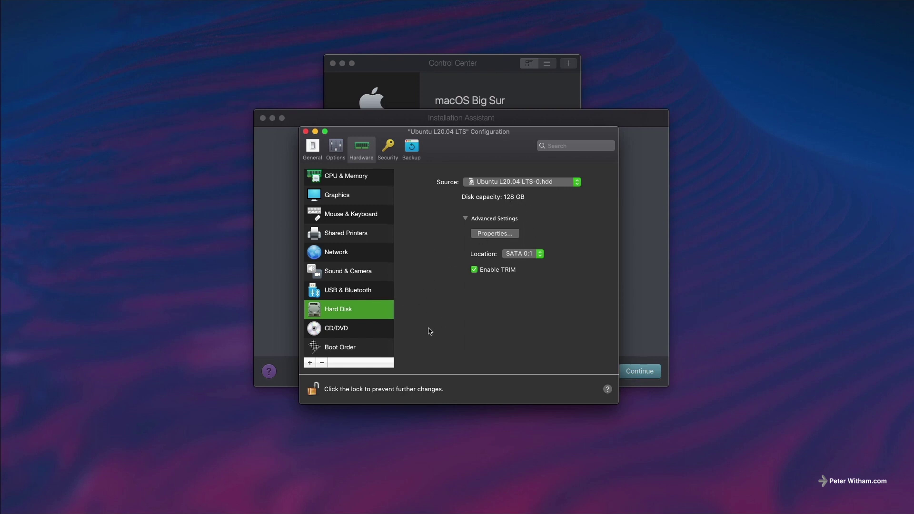
- Look over the CD/DVD and Boot Order settings, then bring up the VM's Security settings
click(373, 332)
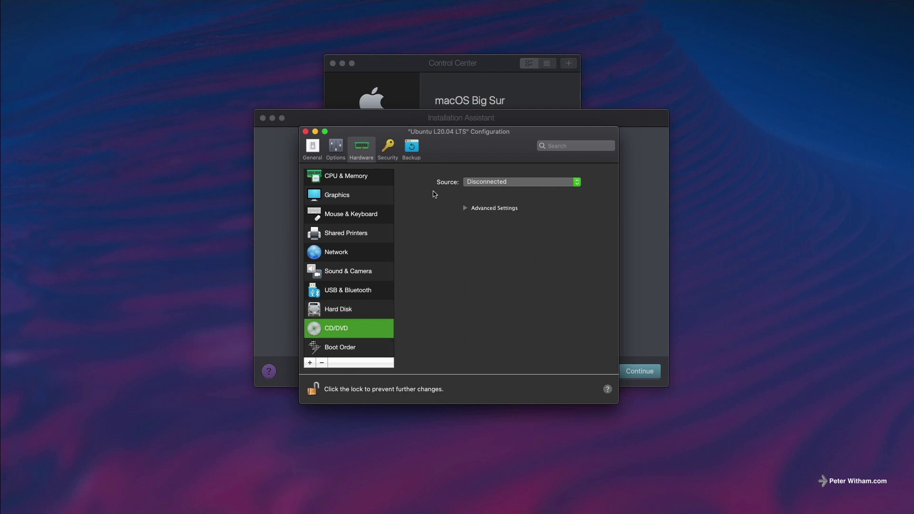
click(354, 348)
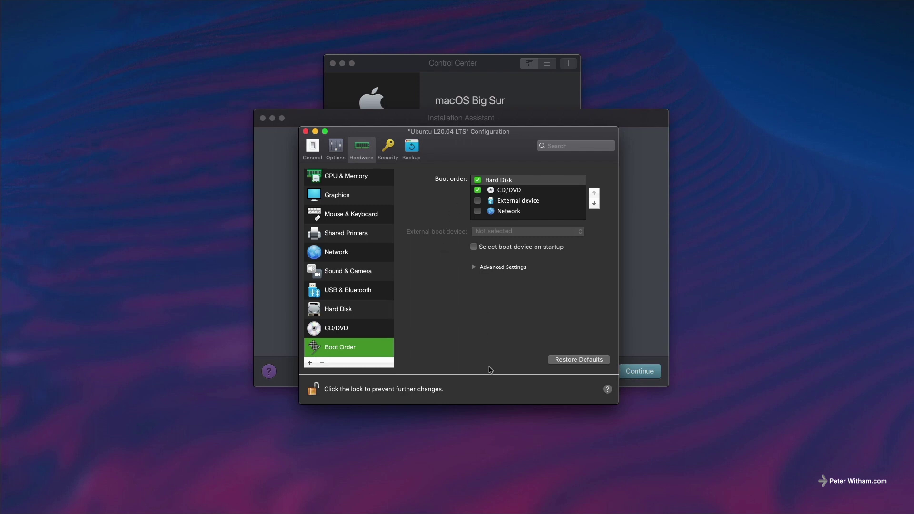
click(389, 152)
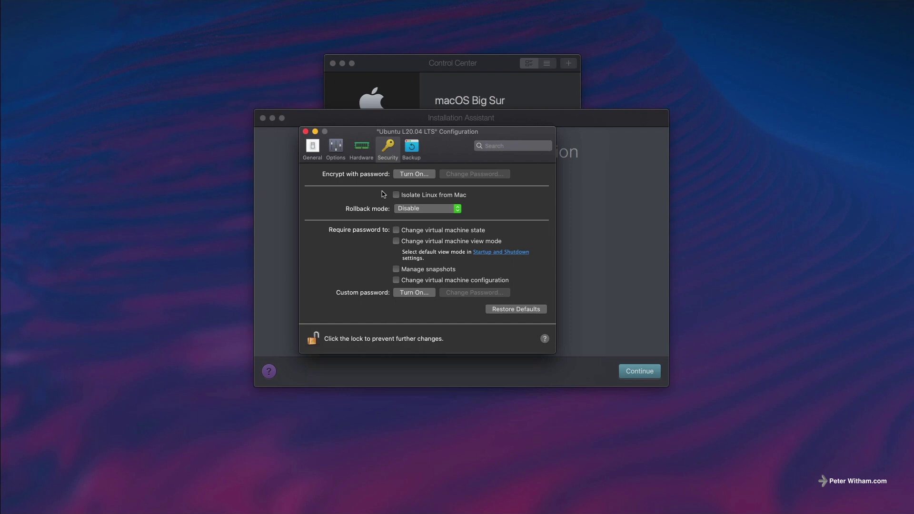
- Check Options > Sharing, then enable Isolate Linux from Mac in Security and confirm
click(334, 151)
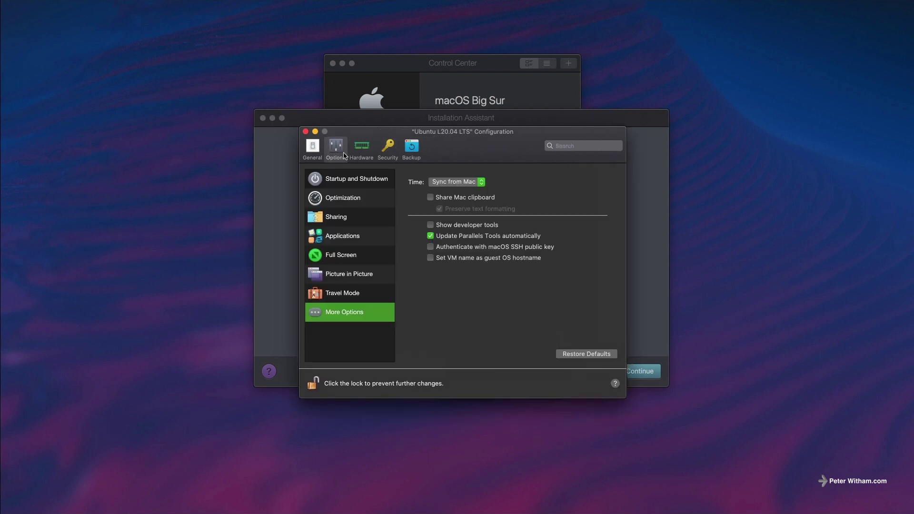
click(353, 221)
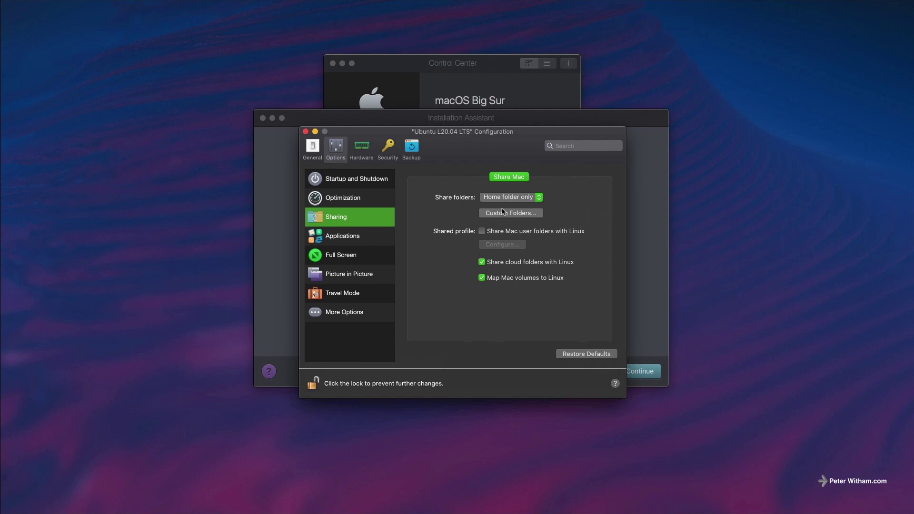
click(388, 150)
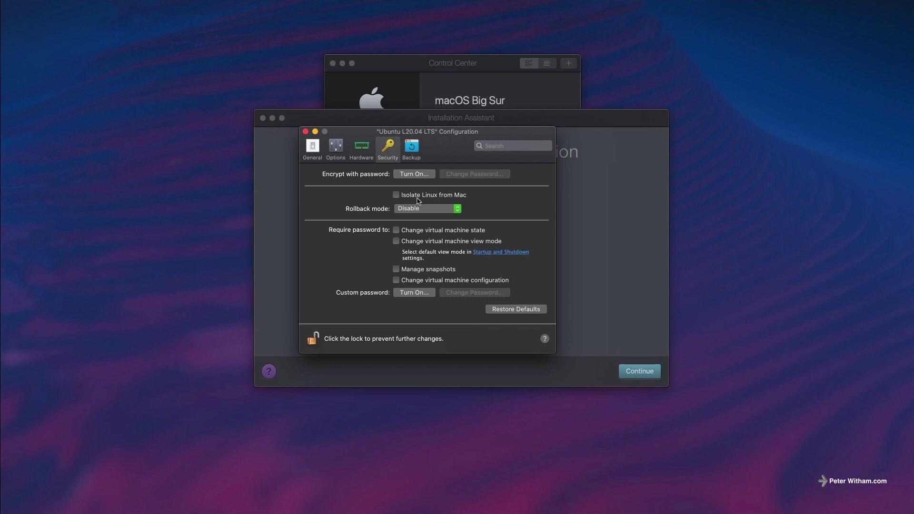
click(417, 198)
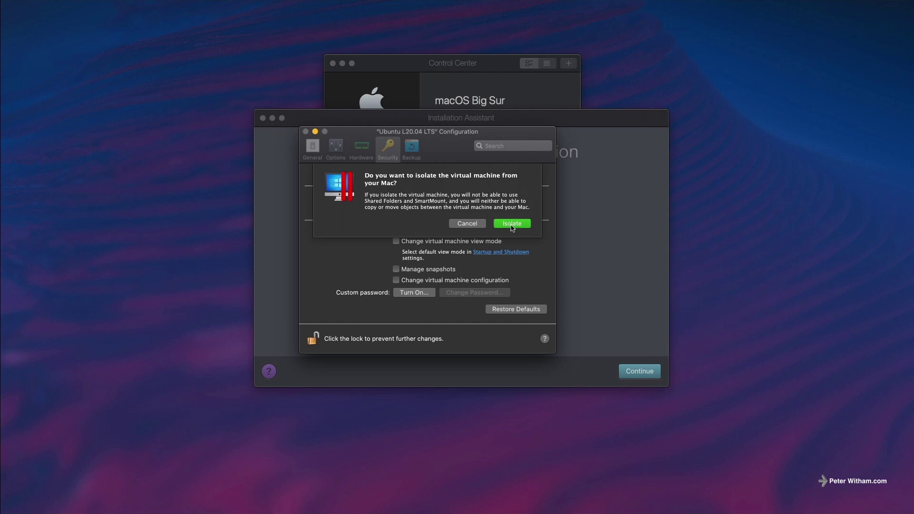
click(511, 224)
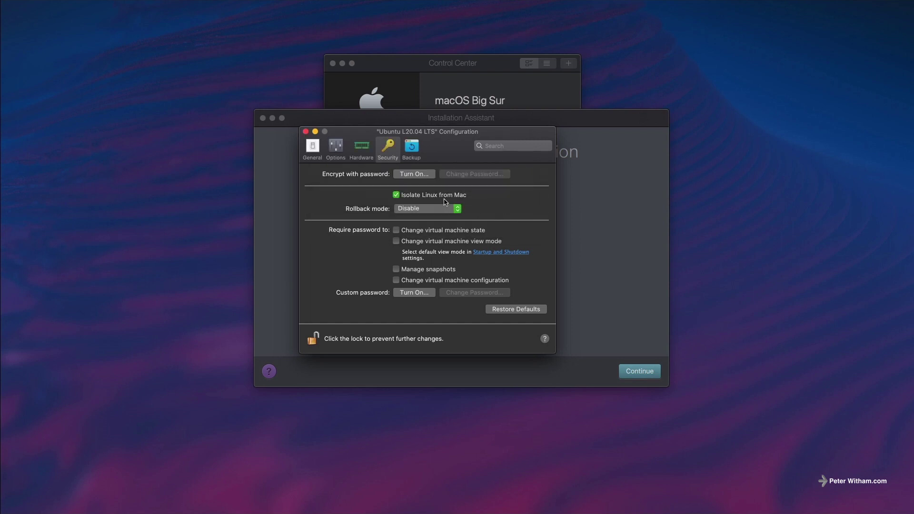
- Verify sharing is now unavailable, then review the Security and Backup settings
click(341, 153)
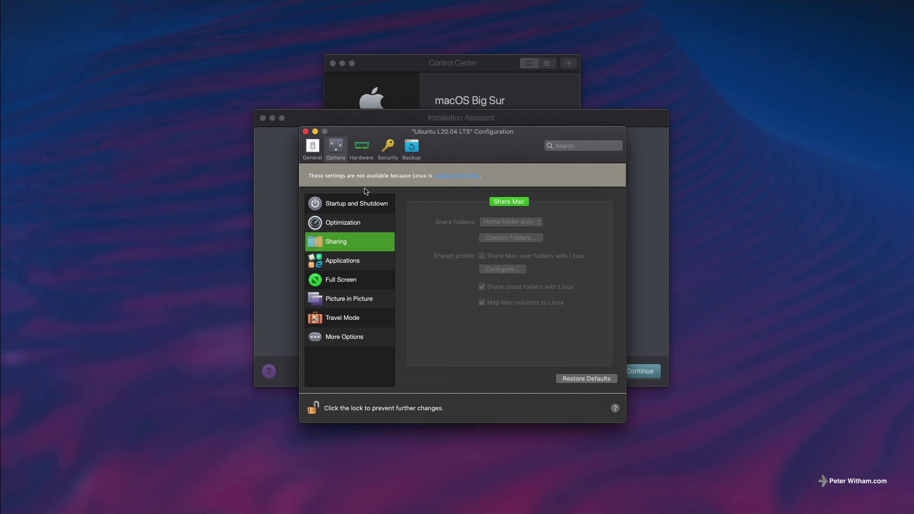
click(387, 151)
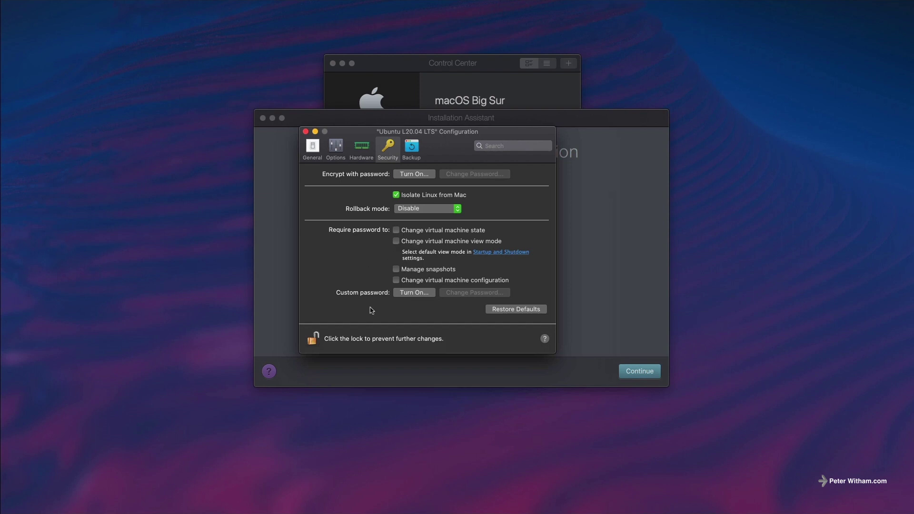
click(412, 148)
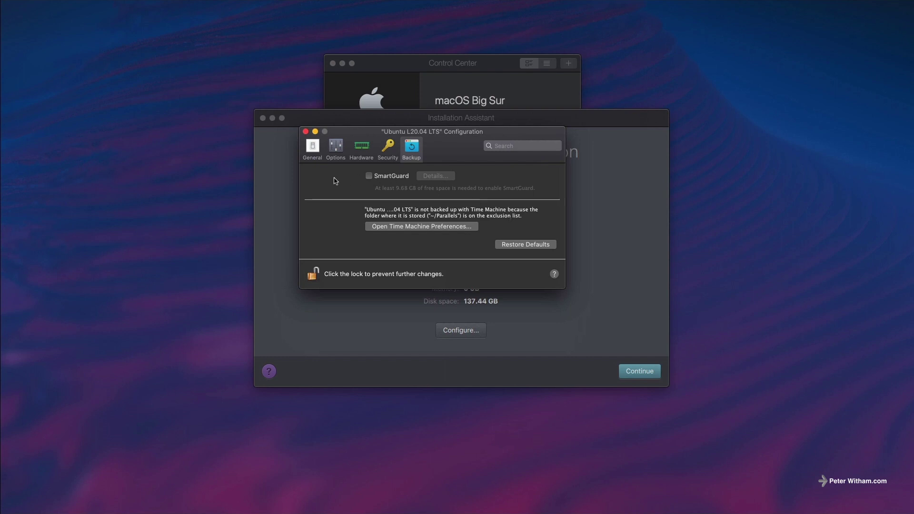
- Close the Configuration sheet and continue the Installation Assistant so Ubuntu starts booting
click(306, 132)
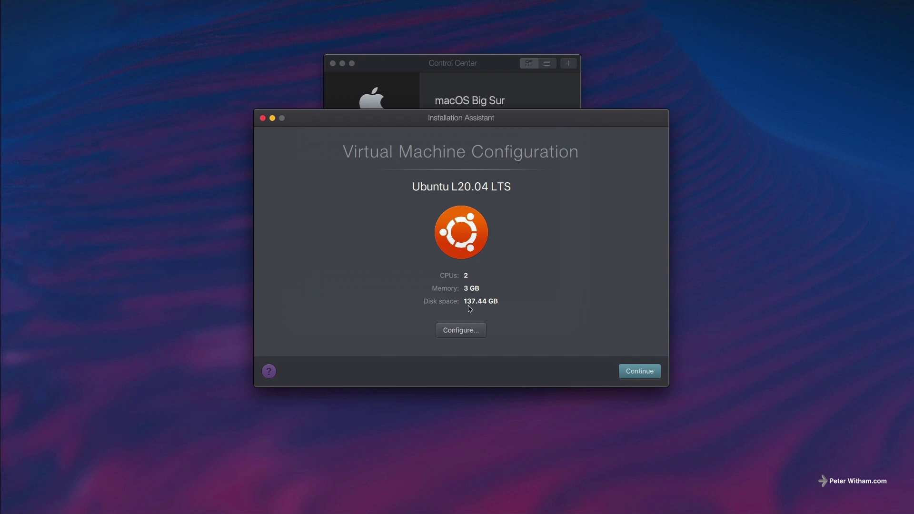
click(639, 372)
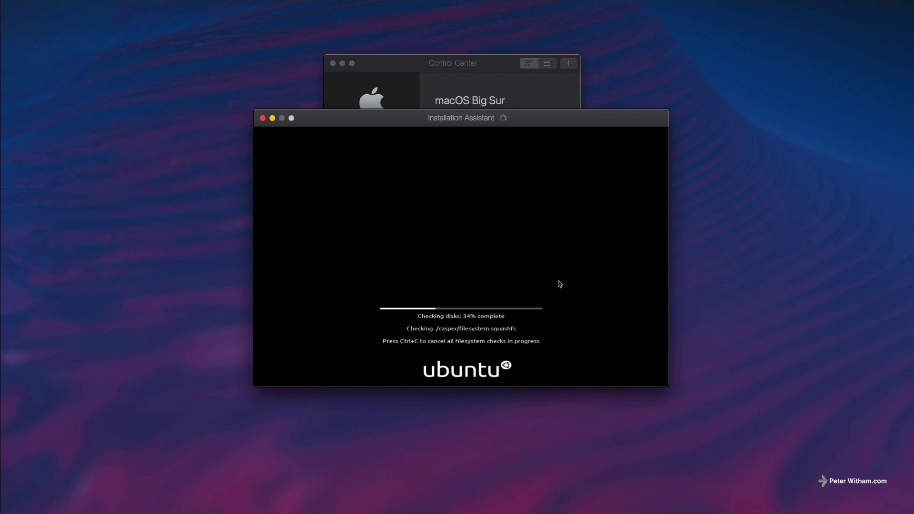
- Cancel the filesystem check with Ctrl+C so Ubuntu boots to its login screen
key(ctrl+c)
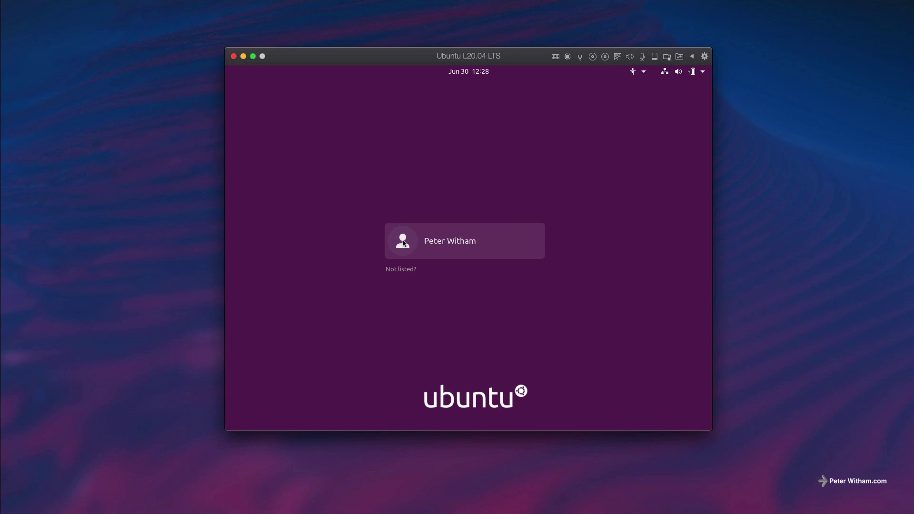
- Sign in to the user account and skip through online accounts, Livepatch, system info and Location Services
click(435, 244)
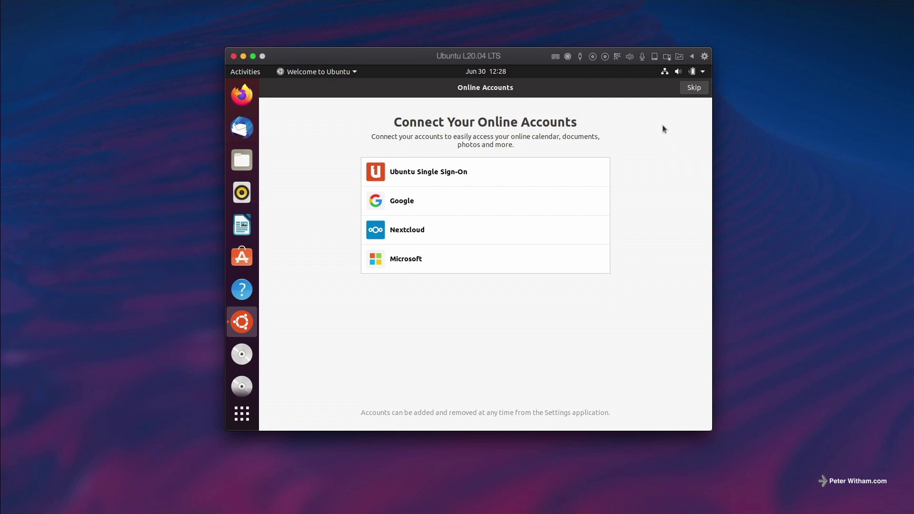
click(693, 89)
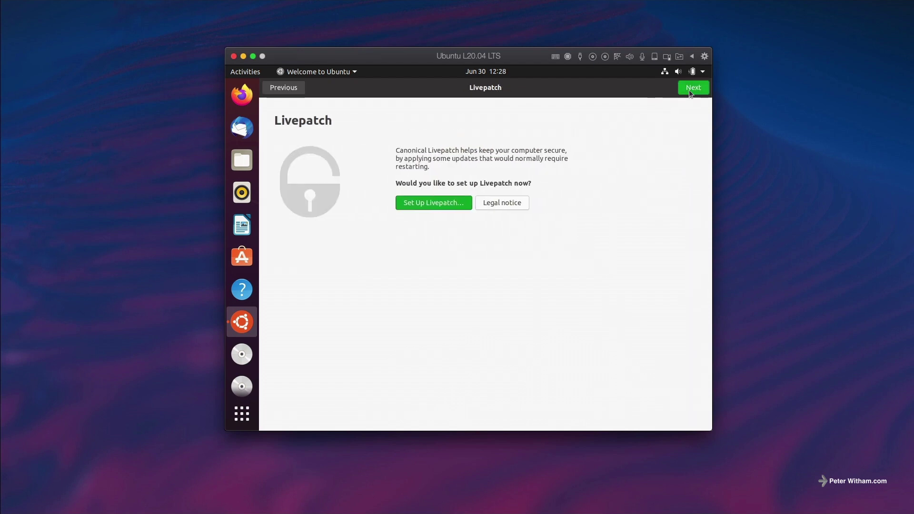
click(689, 89)
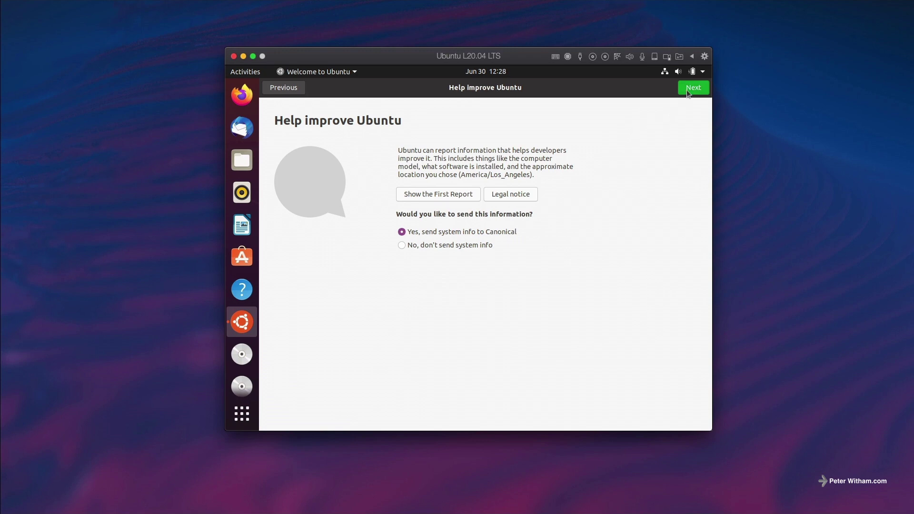
click(690, 90)
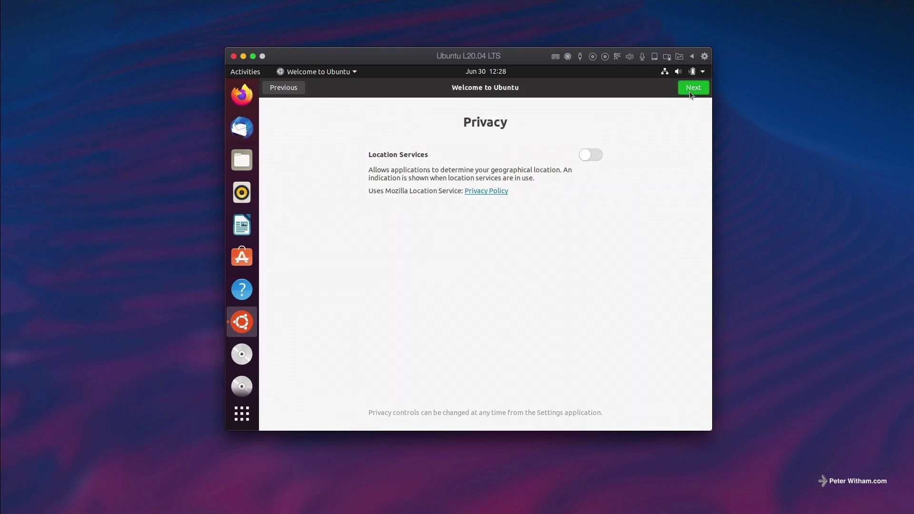
click(689, 90)
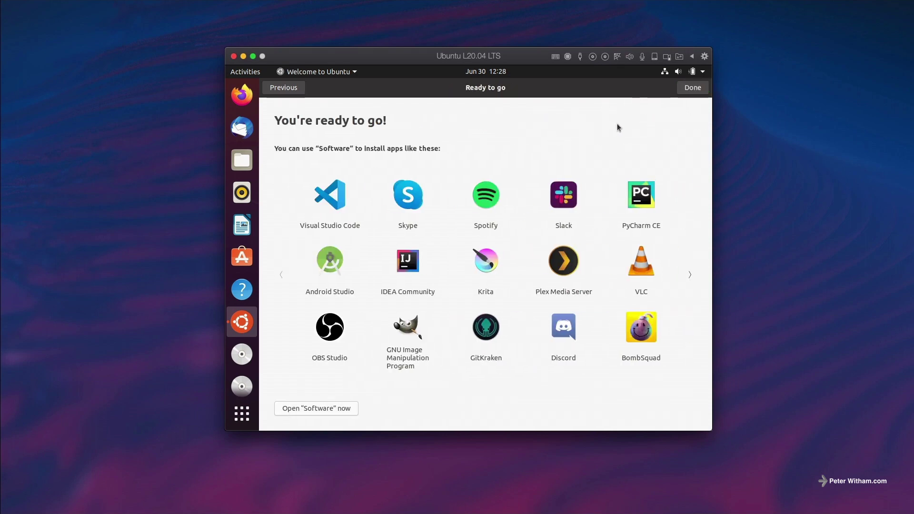
click(693, 91)
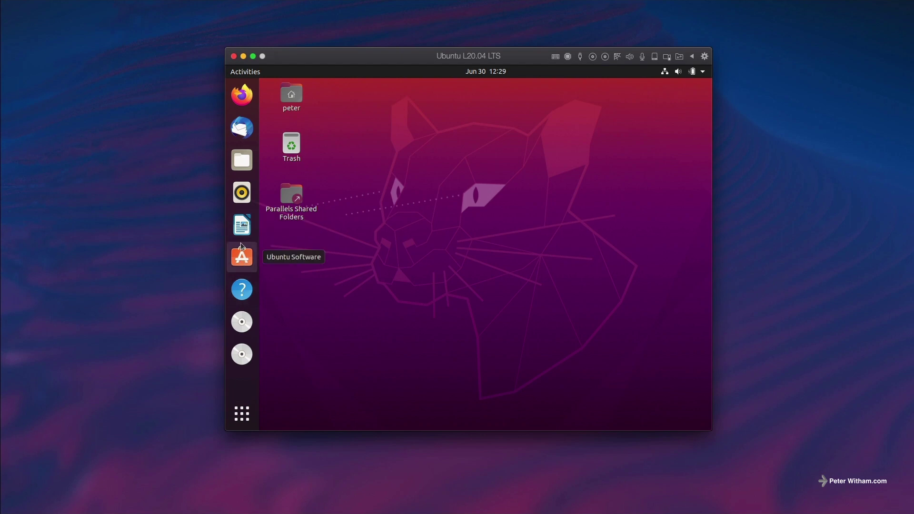
- Unpin LibreOffice Writer, Rhythmbox and Thunderbird from the dock favourites
right_click(242, 227)
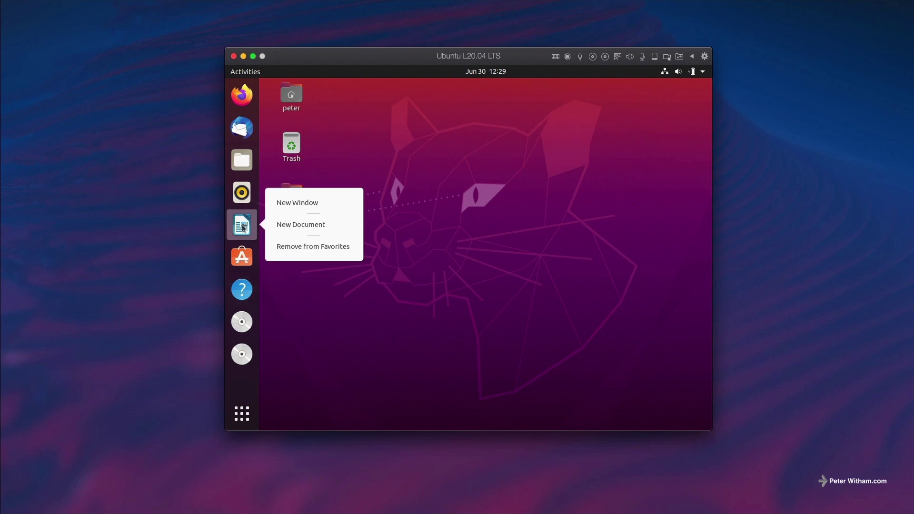
click(279, 246)
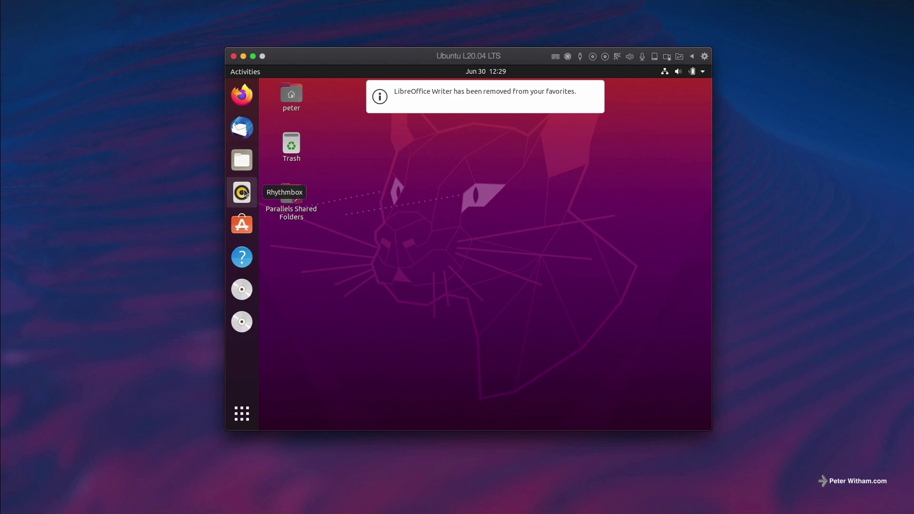
right_click(248, 196)
click(288, 234)
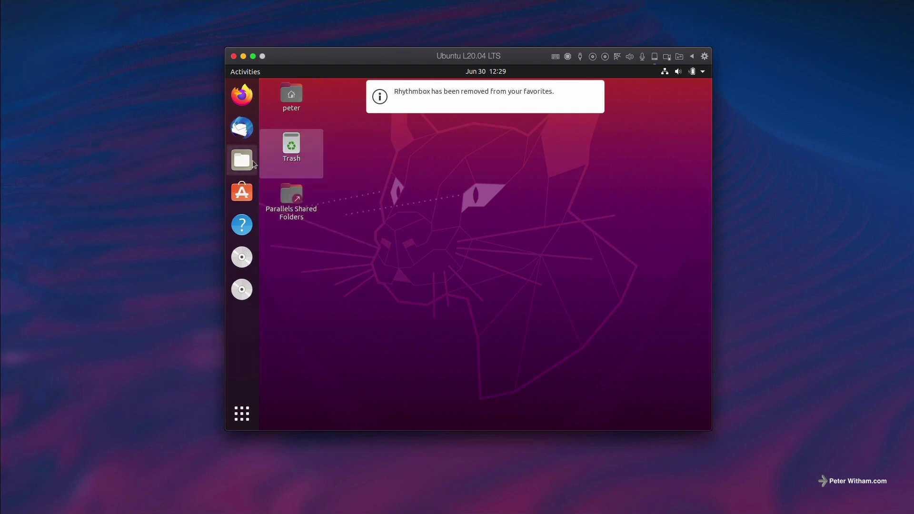
right_click(245, 132)
click(276, 156)
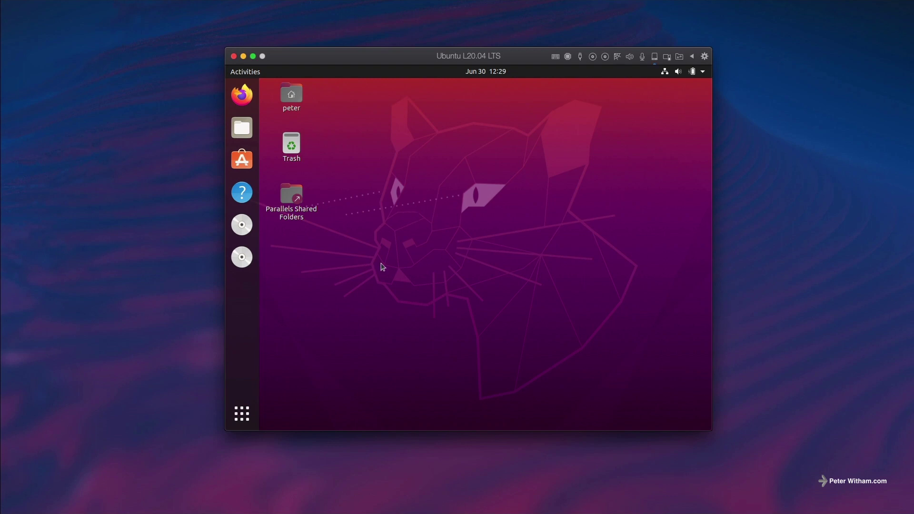
- Move the Ubuntu window to the top-left and stretch it to fill most of the screen
drag(352, 61, 162, 21)
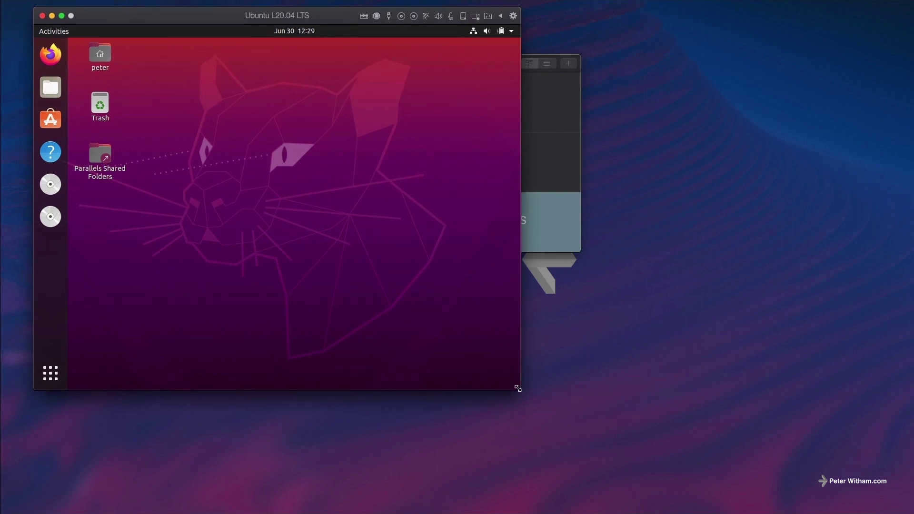
drag(521, 390, 872, 506)
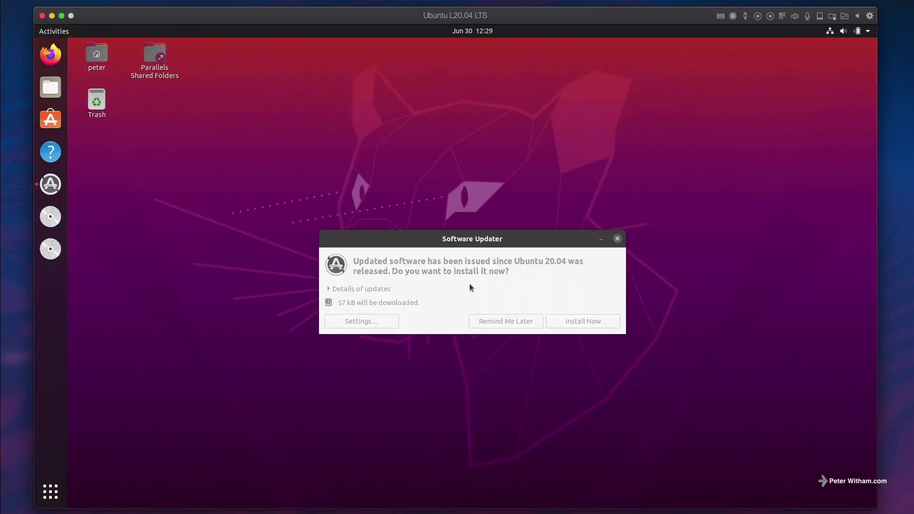
- Install the offered updates from Software Updater, authenticating with the account password
click(476, 242)
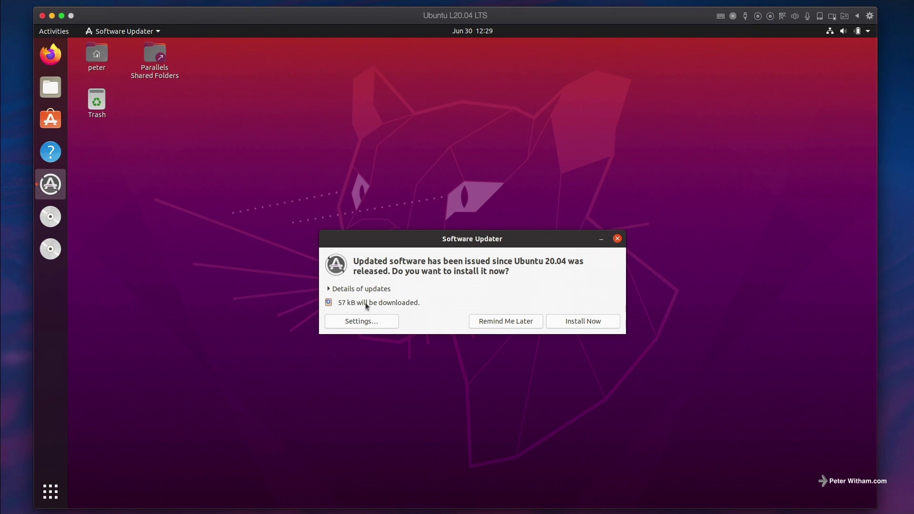
click(576, 321)
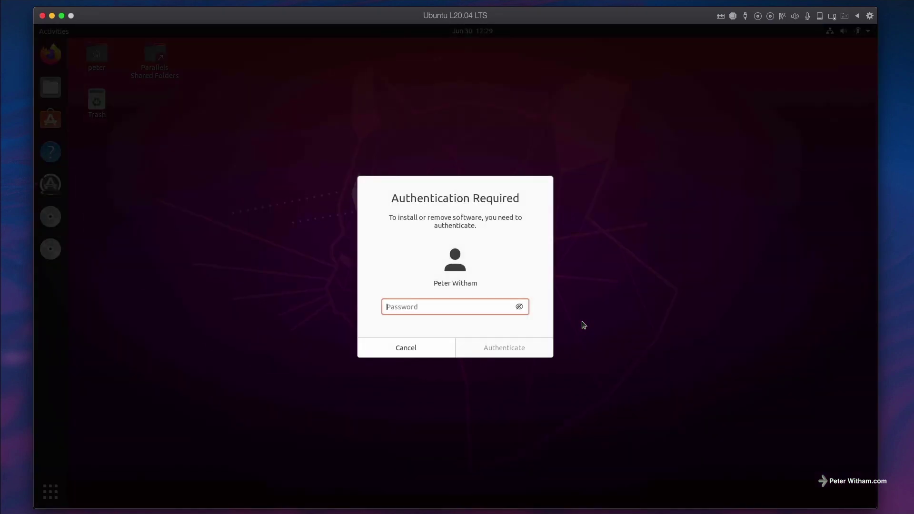
text(•••••••••••)
key(Return)
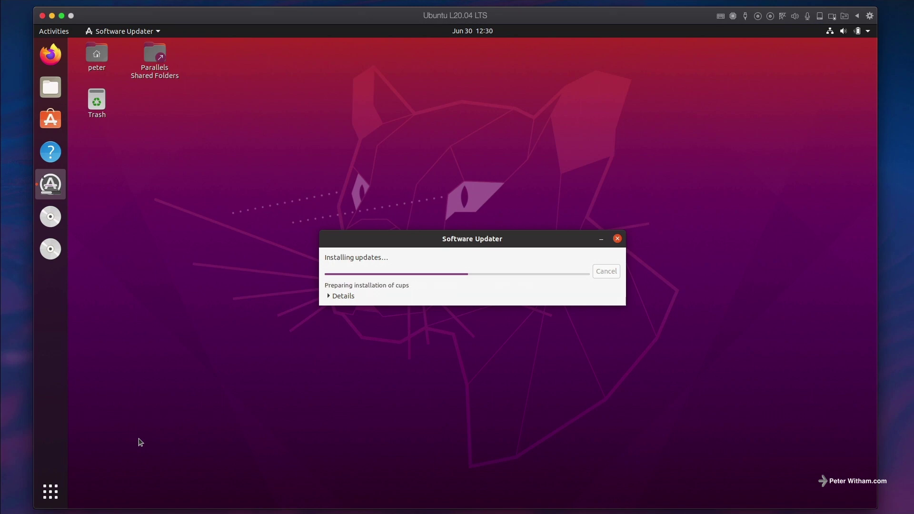
click(52, 495)
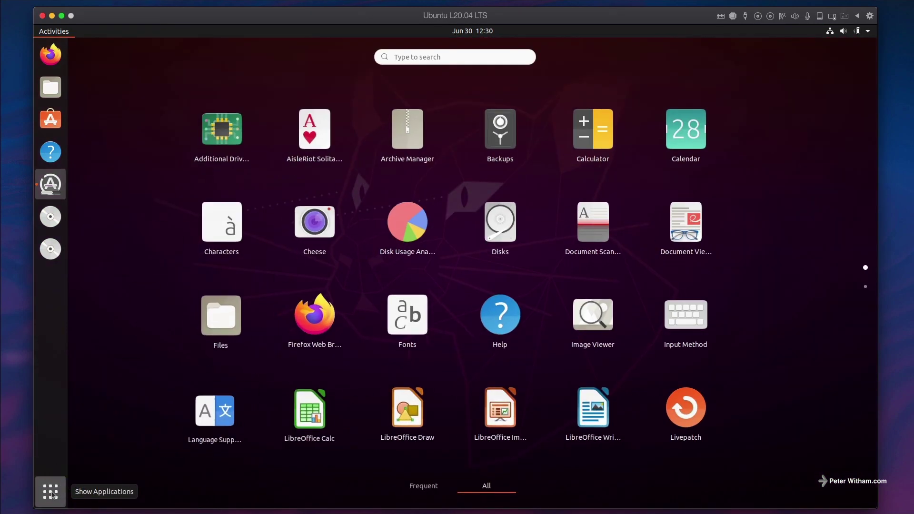
click(53, 495)
click(52, 496)
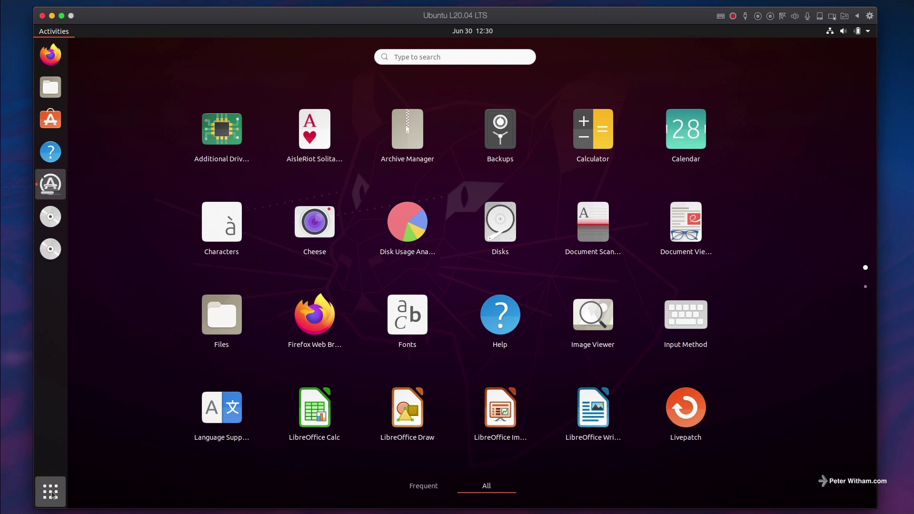
click(51, 492)
click(50, 492)
click(51, 492)
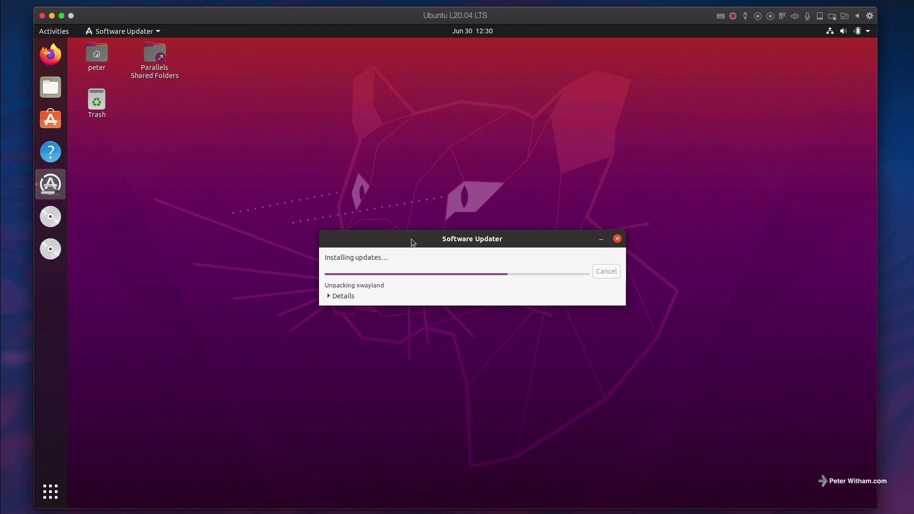
- Eject both mounted installation discs from the dock, then launch Firefox while updates install
drag(412, 242, 402, 208)
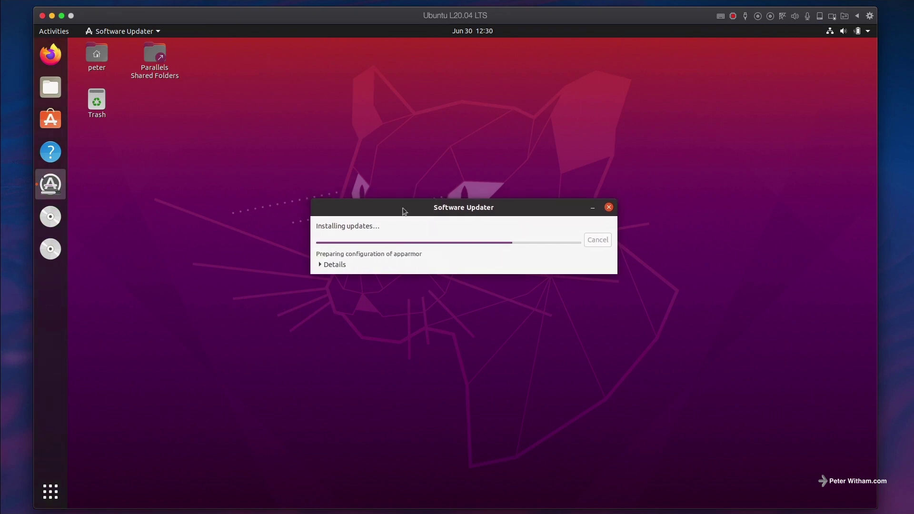
right_click(54, 220)
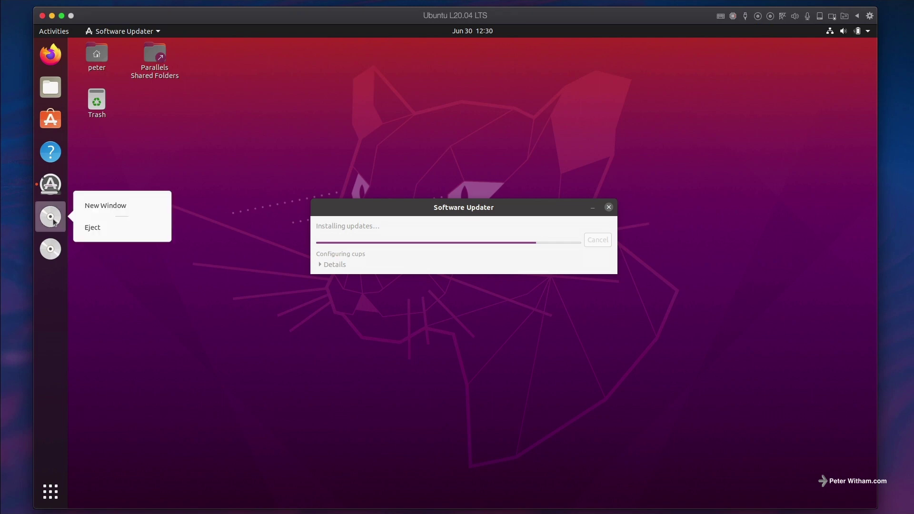
click(89, 229)
right_click(52, 219)
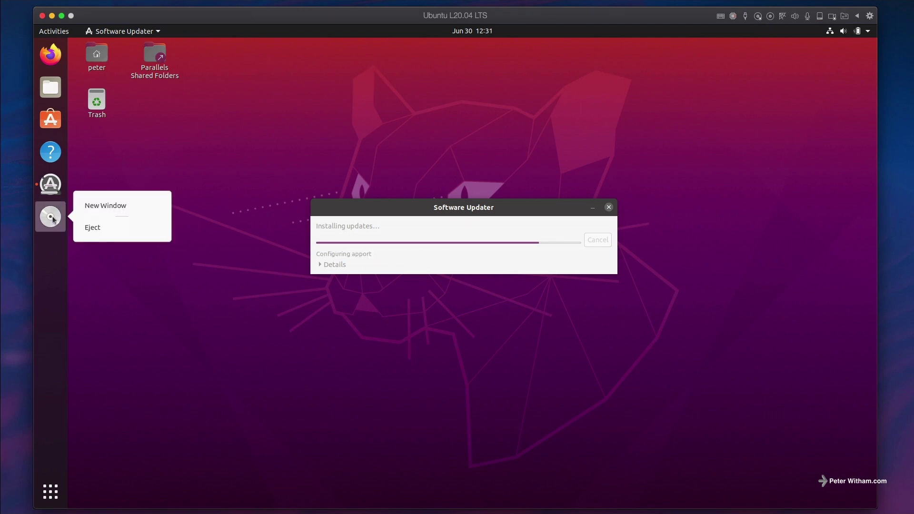
click(90, 229)
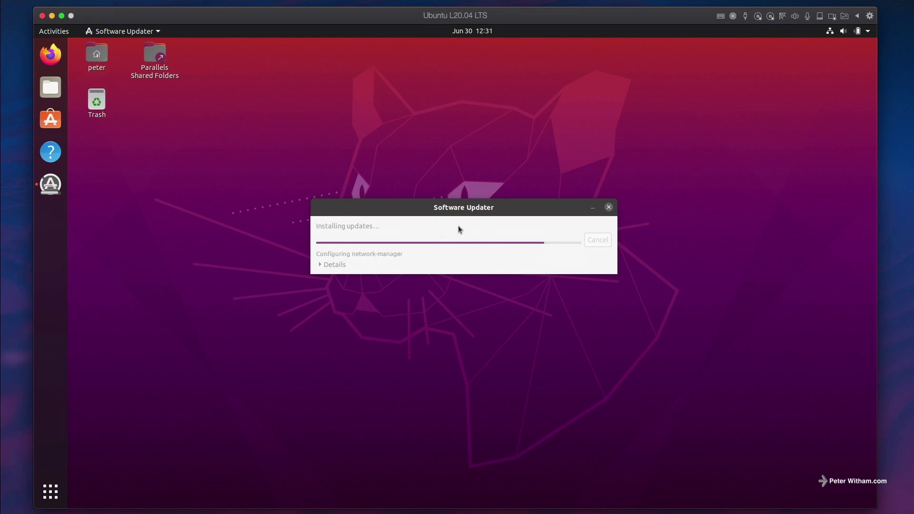
click(383, 212)
click(54, 55)
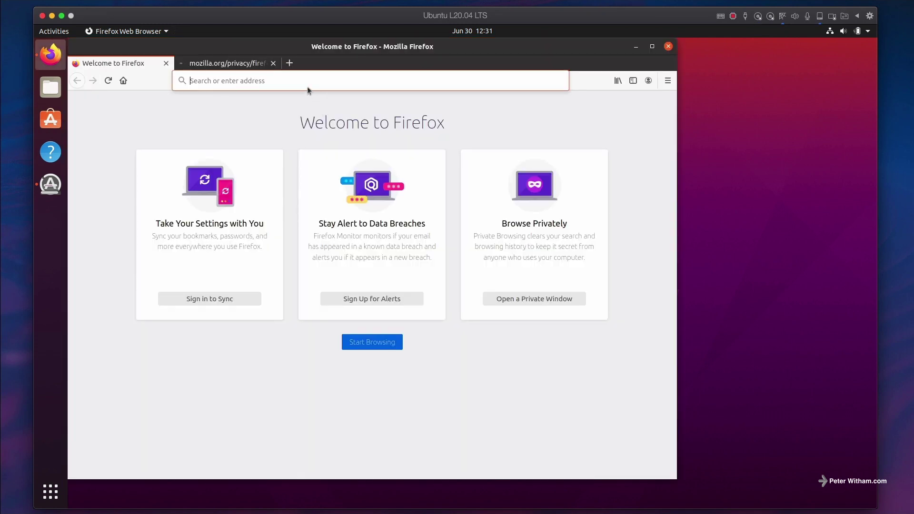
- Load peterwitham.com in Firefox to confirm the VM is online, then close the browser
click(273, 63)
click(277, 82)
text(peterwitham.com)
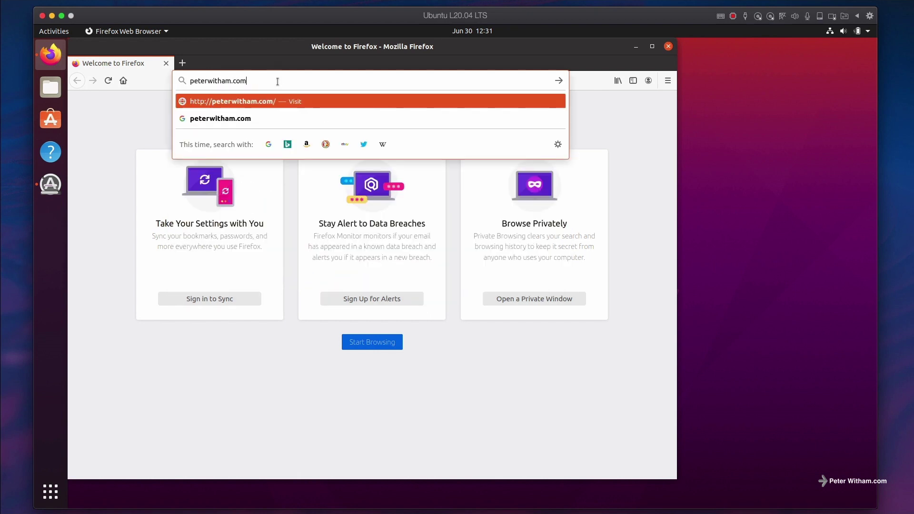
key(Return)
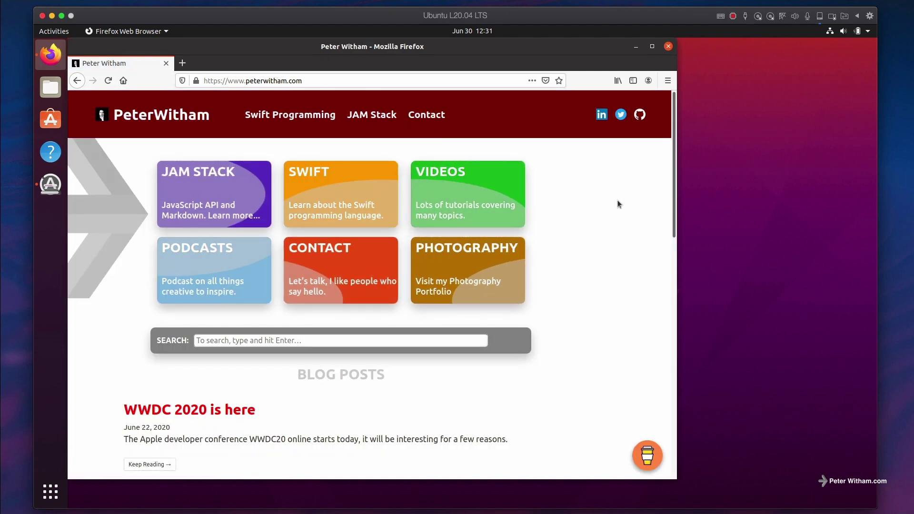
click(667, 48)
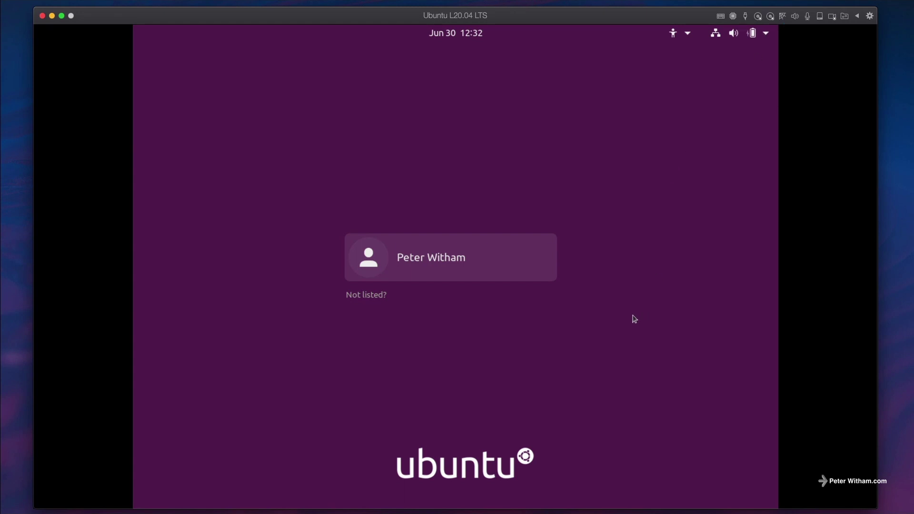
- Select the user account on the login screen to sign back in after the restart
click(423, 267)
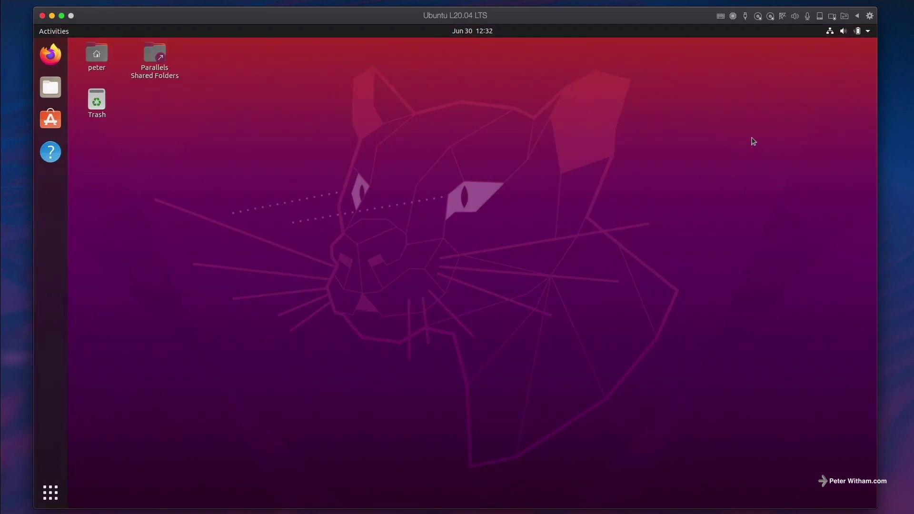
- Search 'shut' from the Activities overview and run Power Off to shut down Ubuntu
key(super)
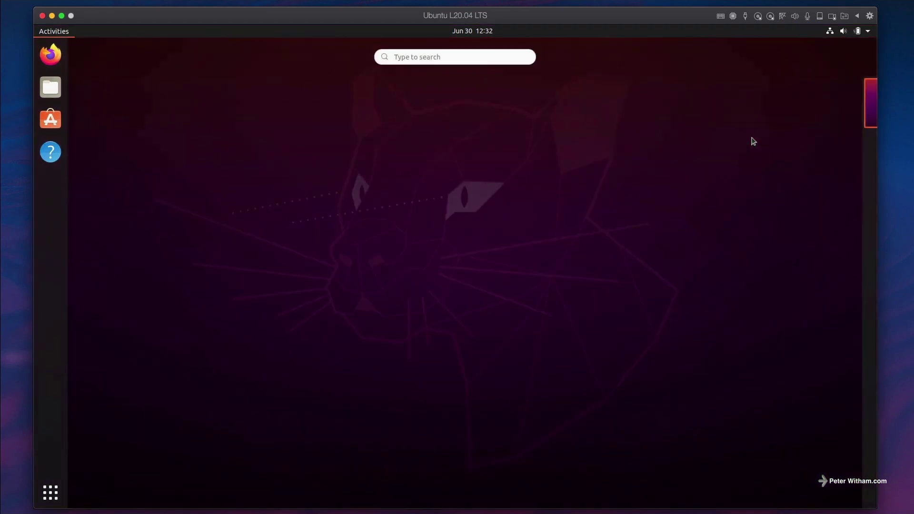
text(shut)
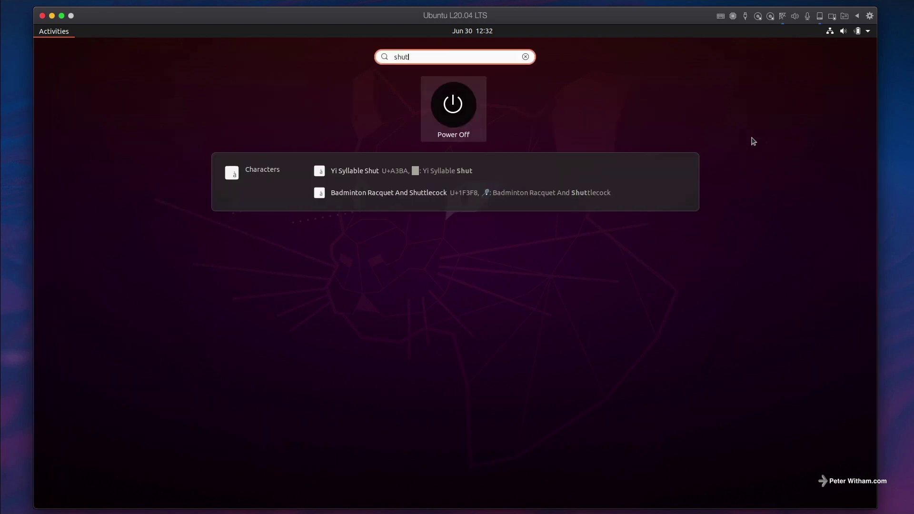
key(Return)
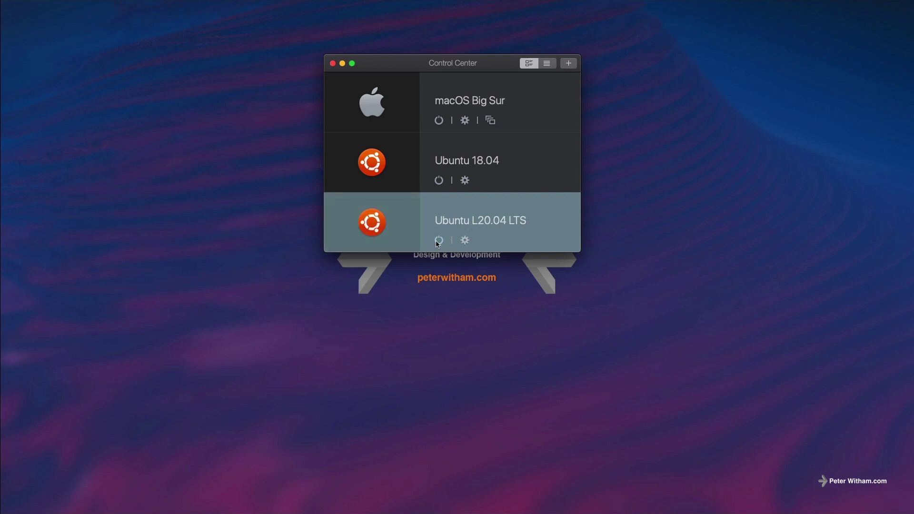
click(465, 241)
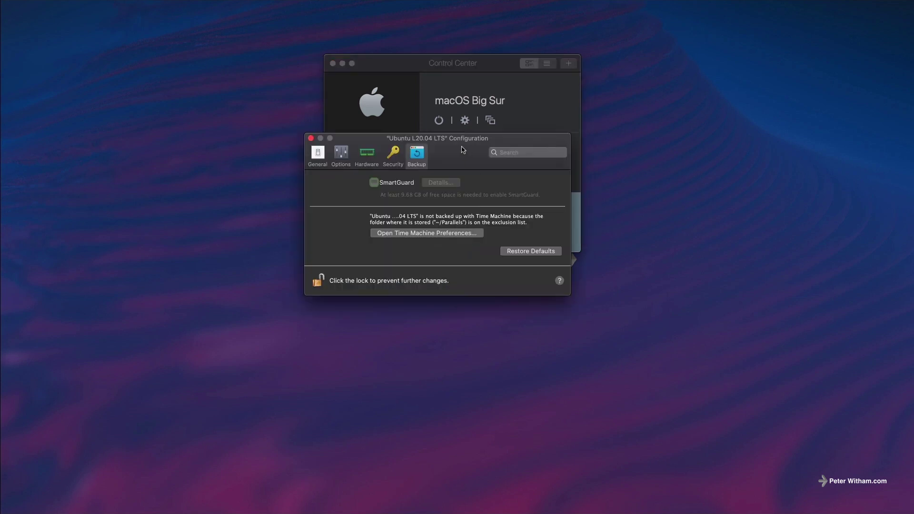
mouse_move(465, 151)
mouse_down()
mouse_move(469, 312)
mouse_move(472, 157)
mouse_up()
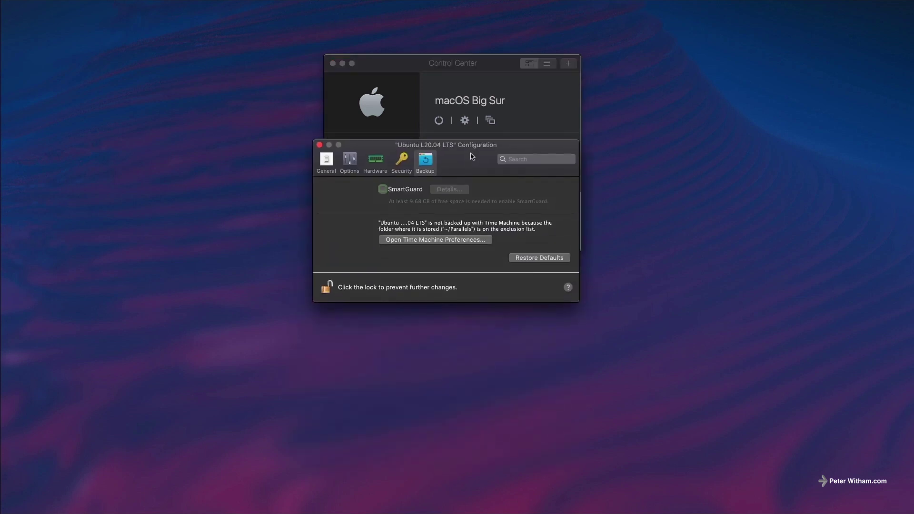
click(330, 161)
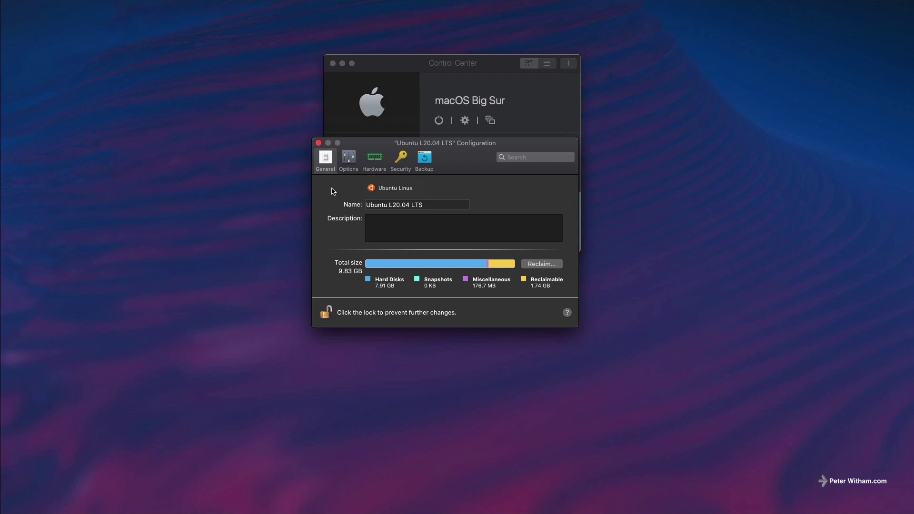
click(319, 144)
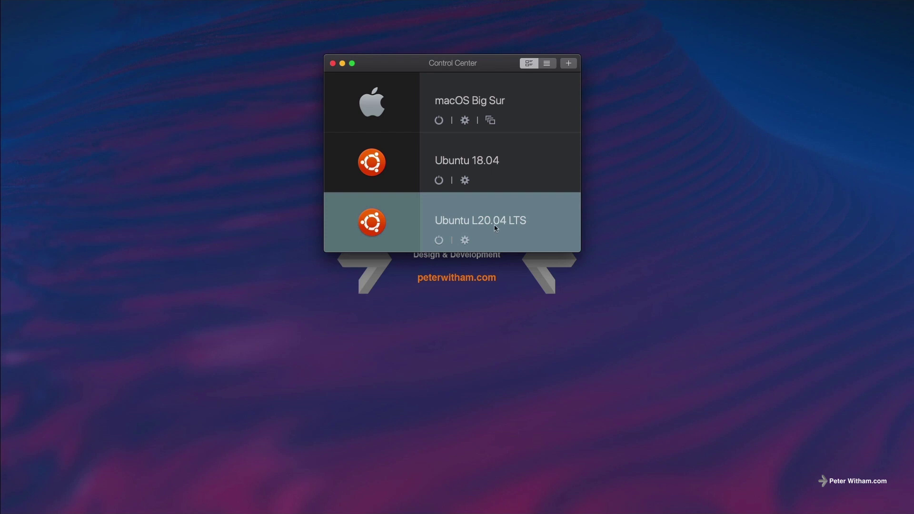
- Change the VM name from 'Ubuntu L20.04 LTS' to 'Ubuntu 20.04 LTS' in its General configuration
click(461, 243)
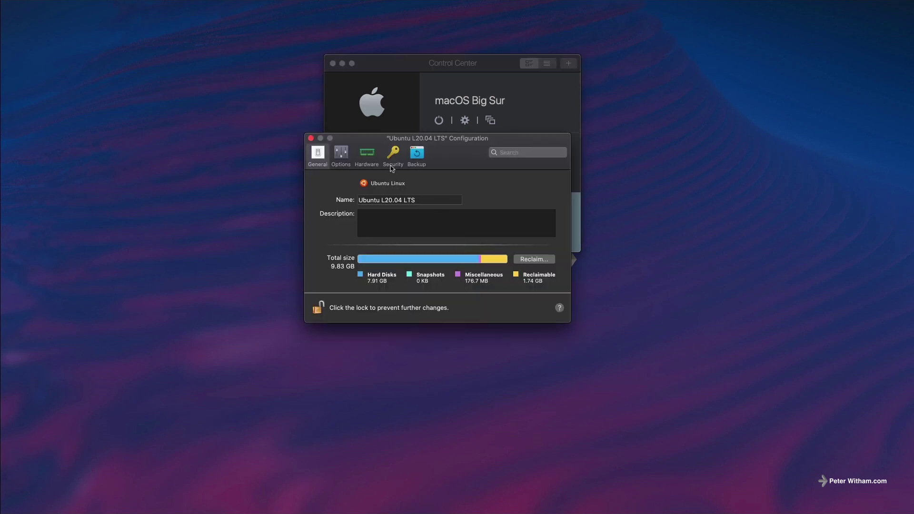
click(384, 200)
key(BackSpace)
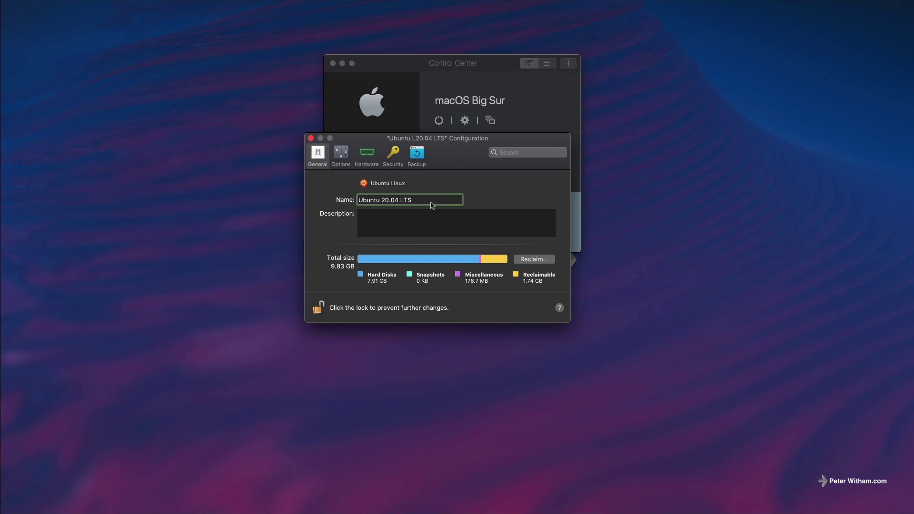
key(Return)
click(311, 138)
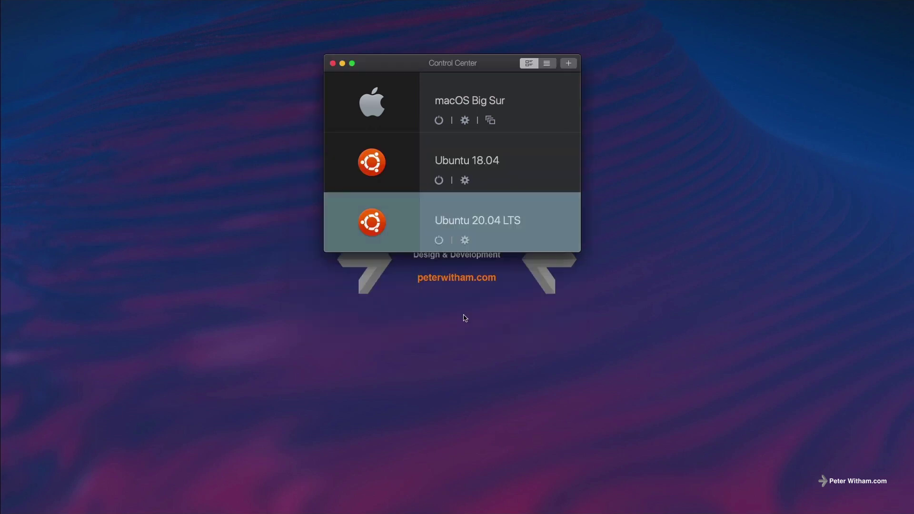